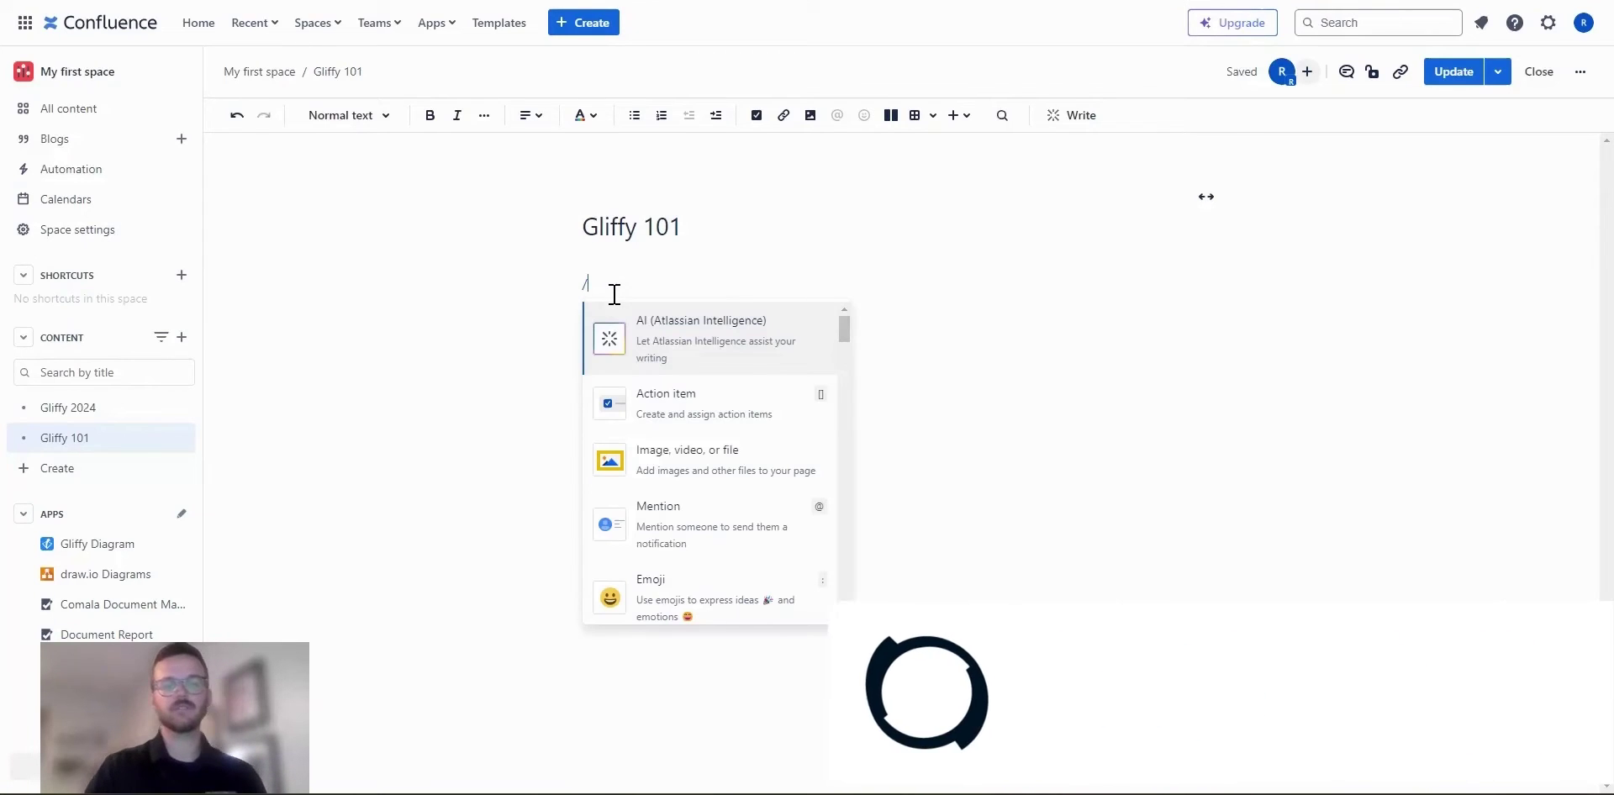
Insert a Gliffy Diagram macro into the Gliffy 101 page using the /gliffy command.
{"action": "type", "text": "gliffy"}
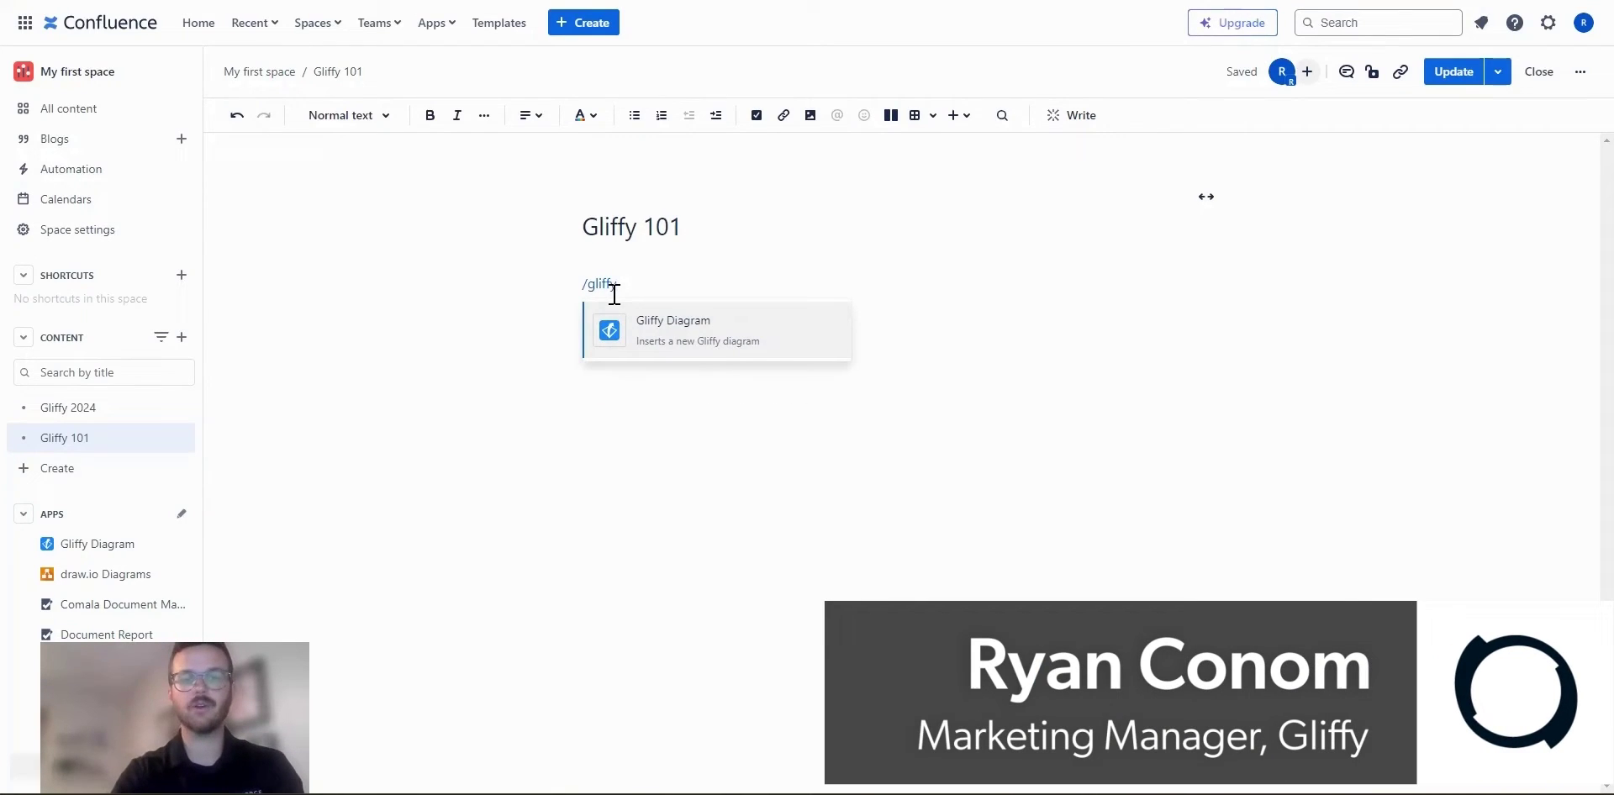
{"action": "left_click", "coordinate": [656, 330]}
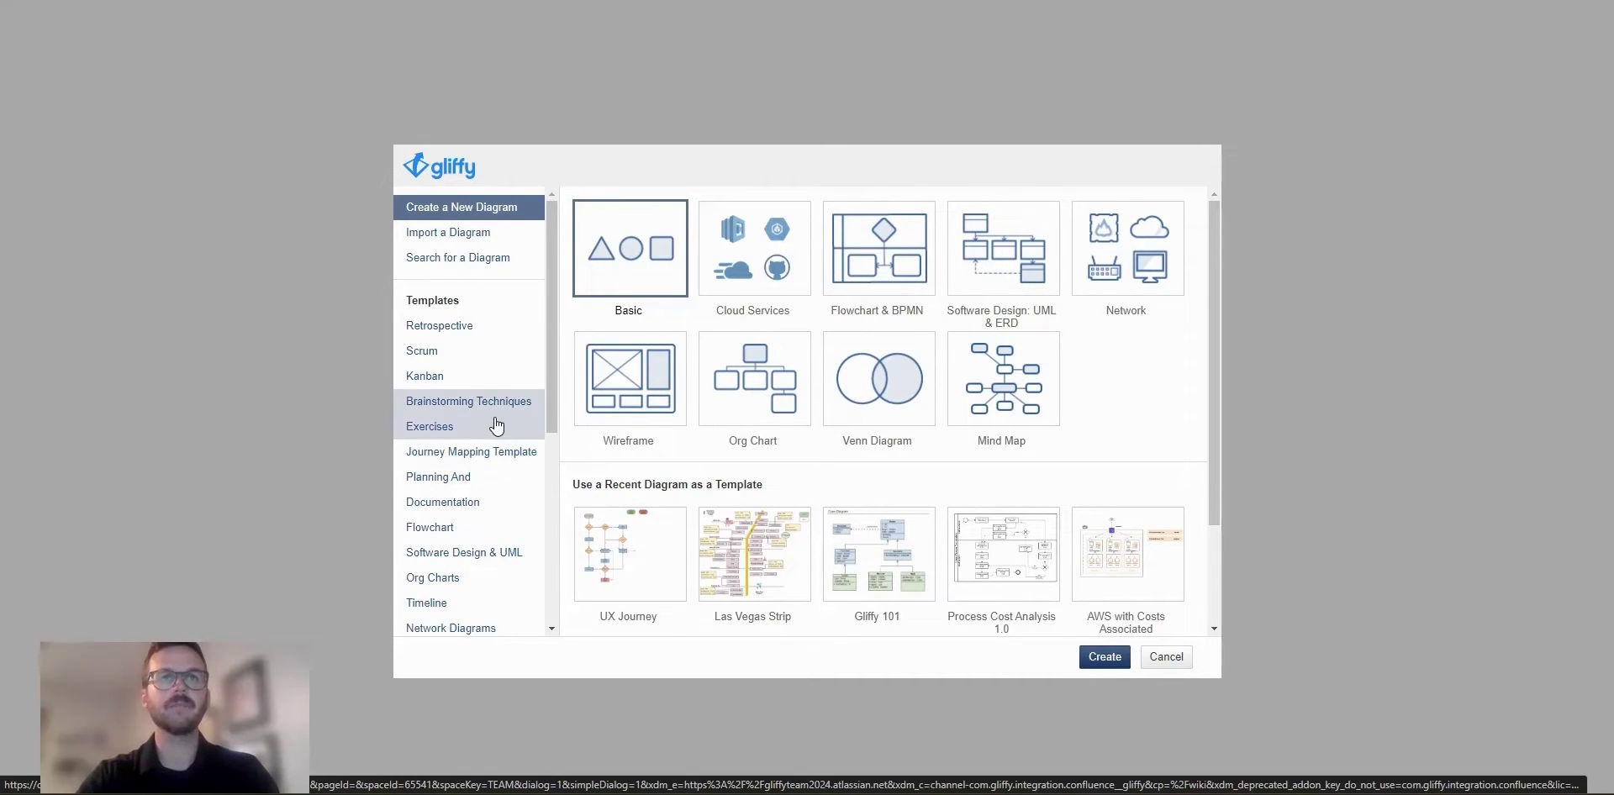
Pick the User Journey Flow template from the Flowchart category.
{"action": "left_click", "coordinate": [466, 531]}
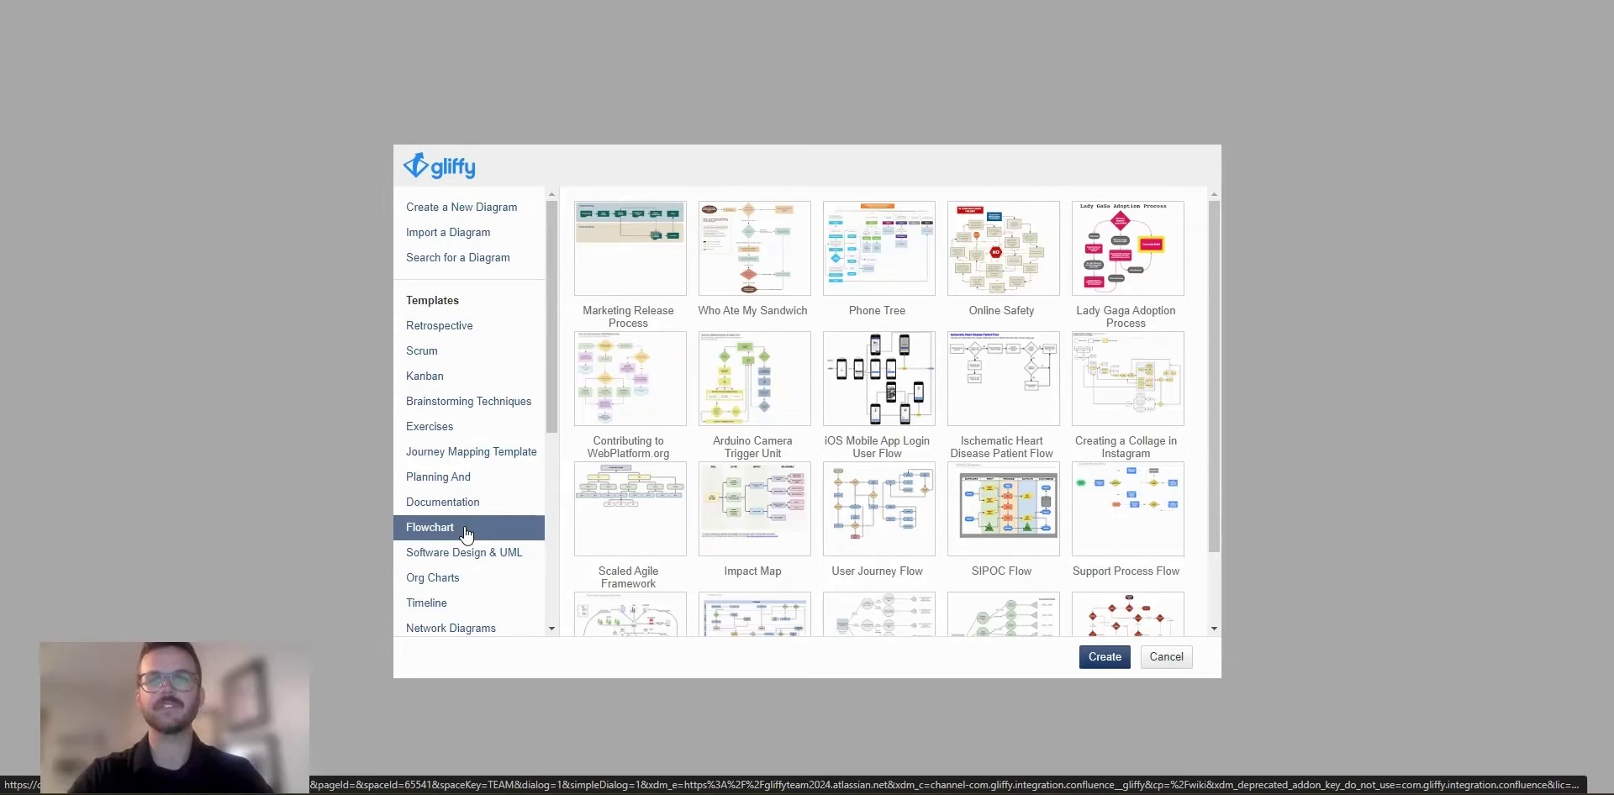
{"action": "left_click", "coordinate": [908, 523]}
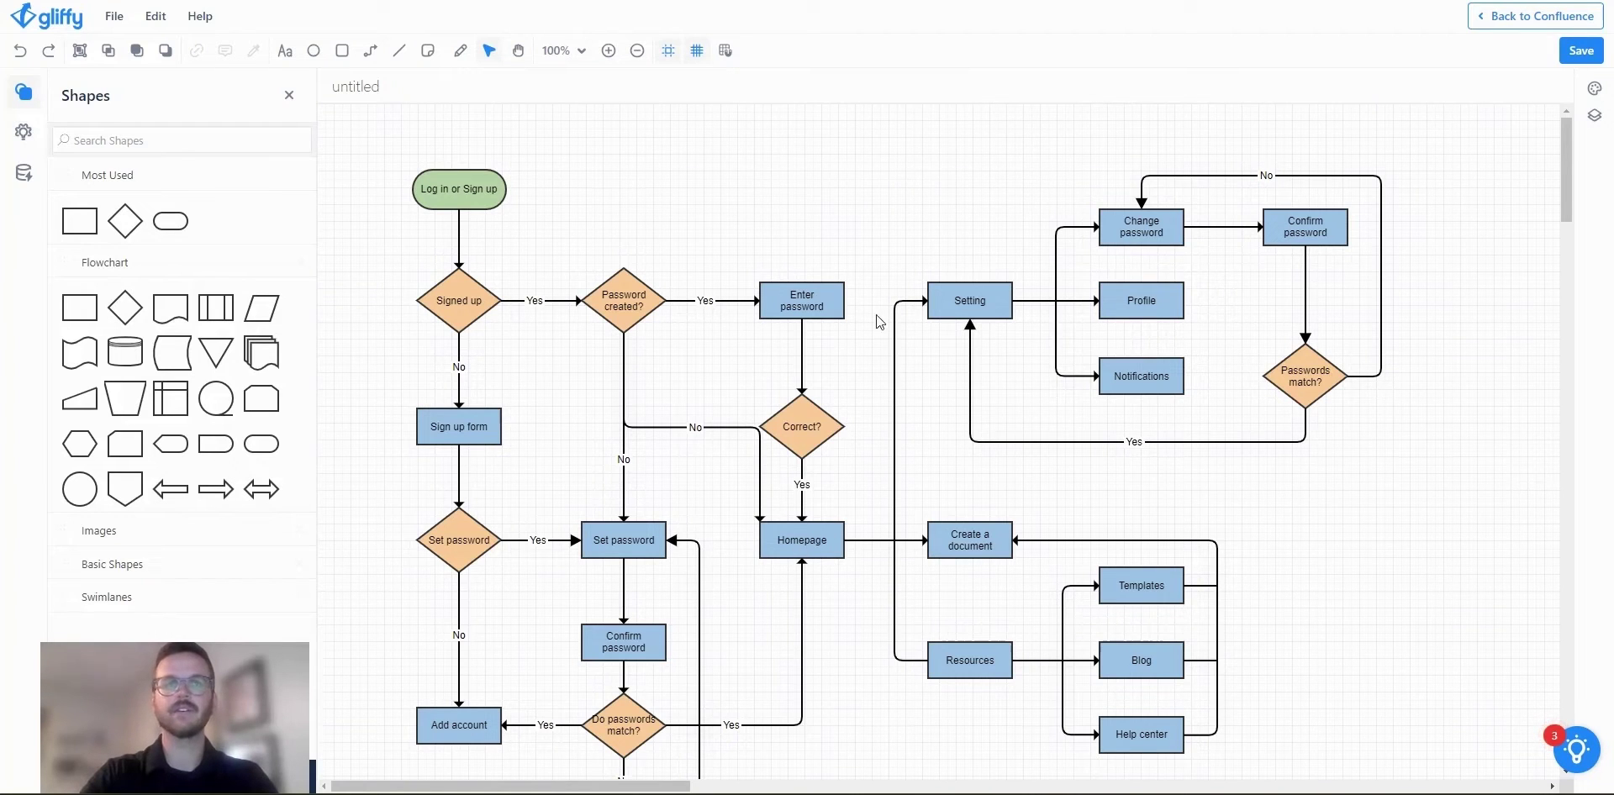
Marquee-select the Setting and Resources branch right of Homepage and delete it.
{"action": "left_click_drag", "start_coordinate": [877, 105], "coordinate": [1409, 736]}
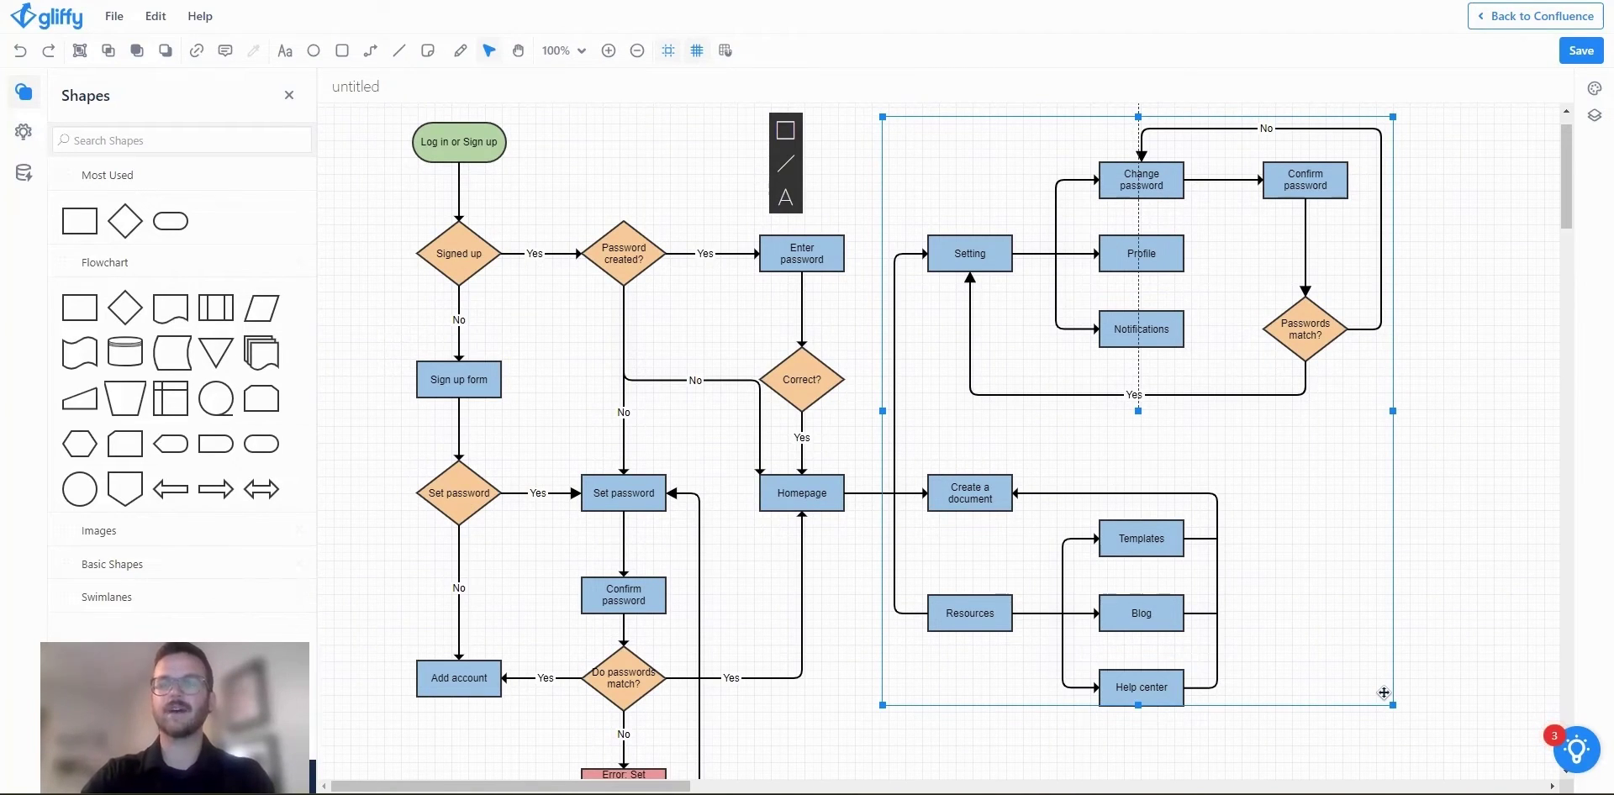
{"action": "key", "text": "Delete"}
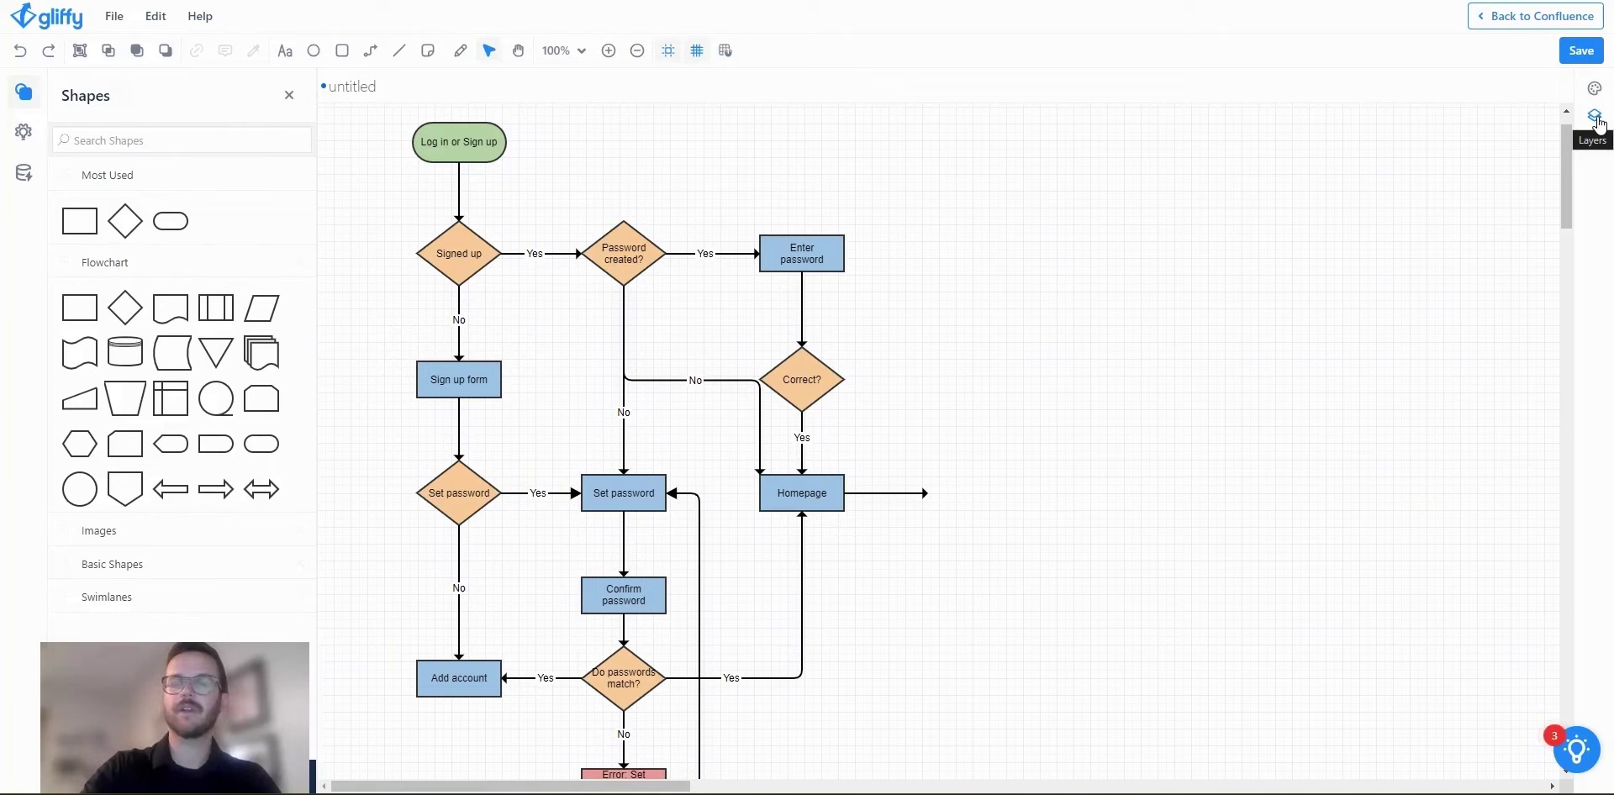
Add Layer 1 and paste the Setting and Resources branch onto it, right of Homepage.
{"action": "left_click", "coordinate": [1596, 119]}
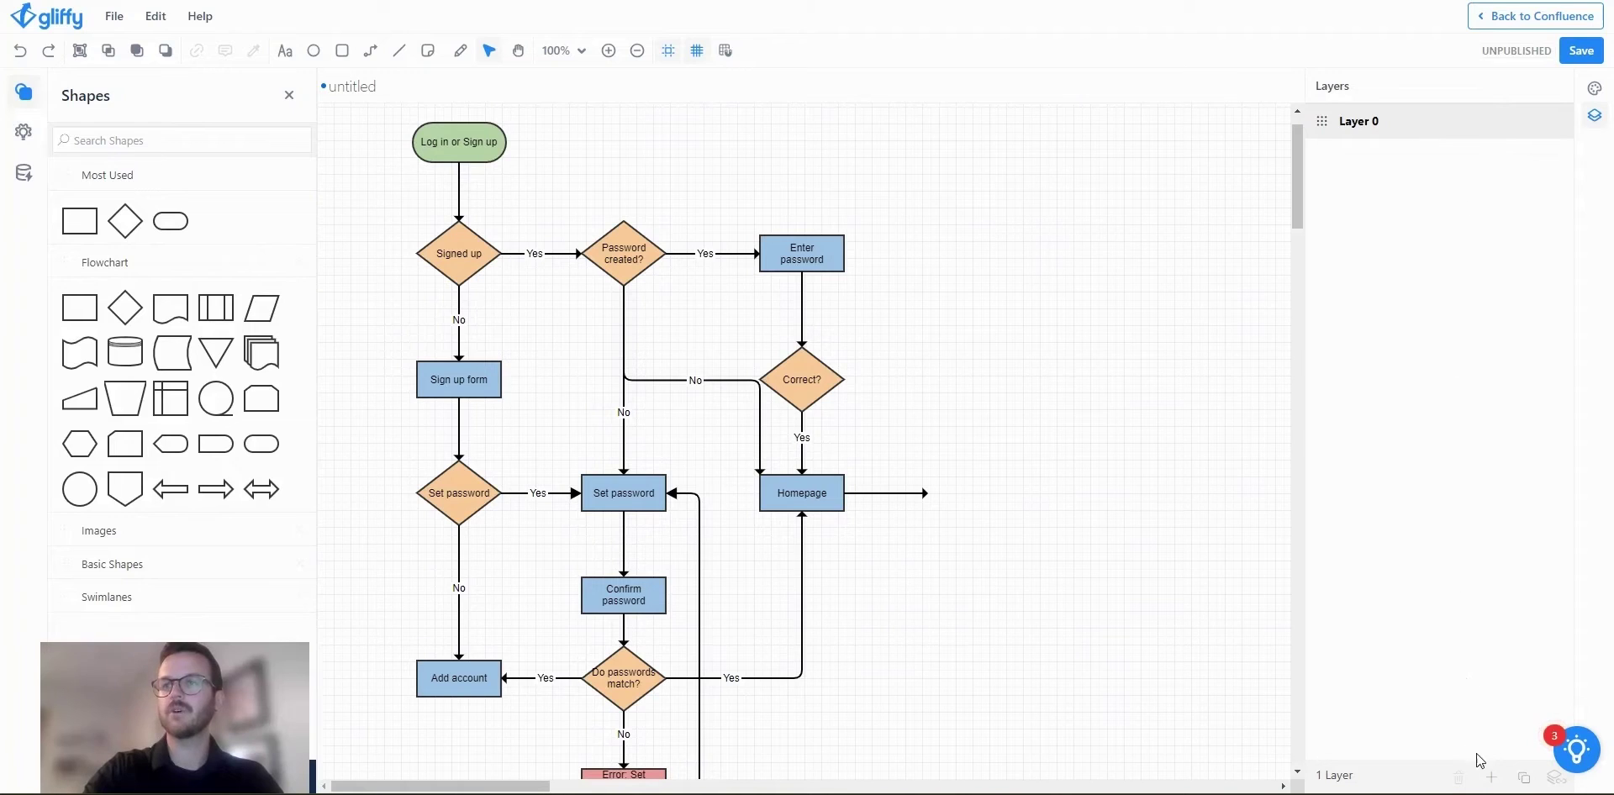
{"action": "left_click", "coordinate": [1495, 778]}
{"action": "mouse_move", "coordinate": [1369, 131]}
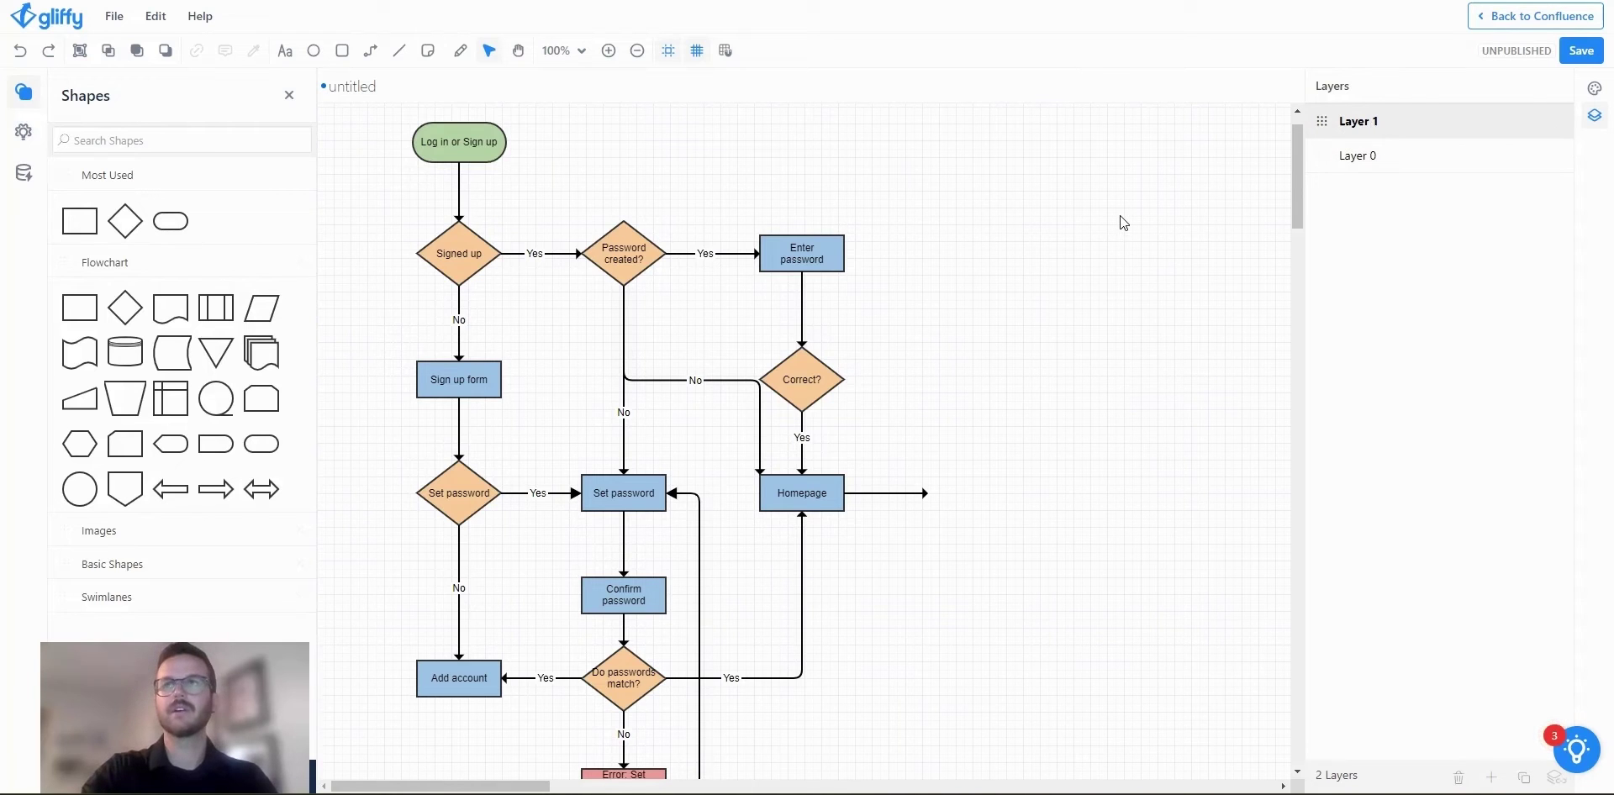
{"action": "left_click", "coordinate": [1595, 115]}
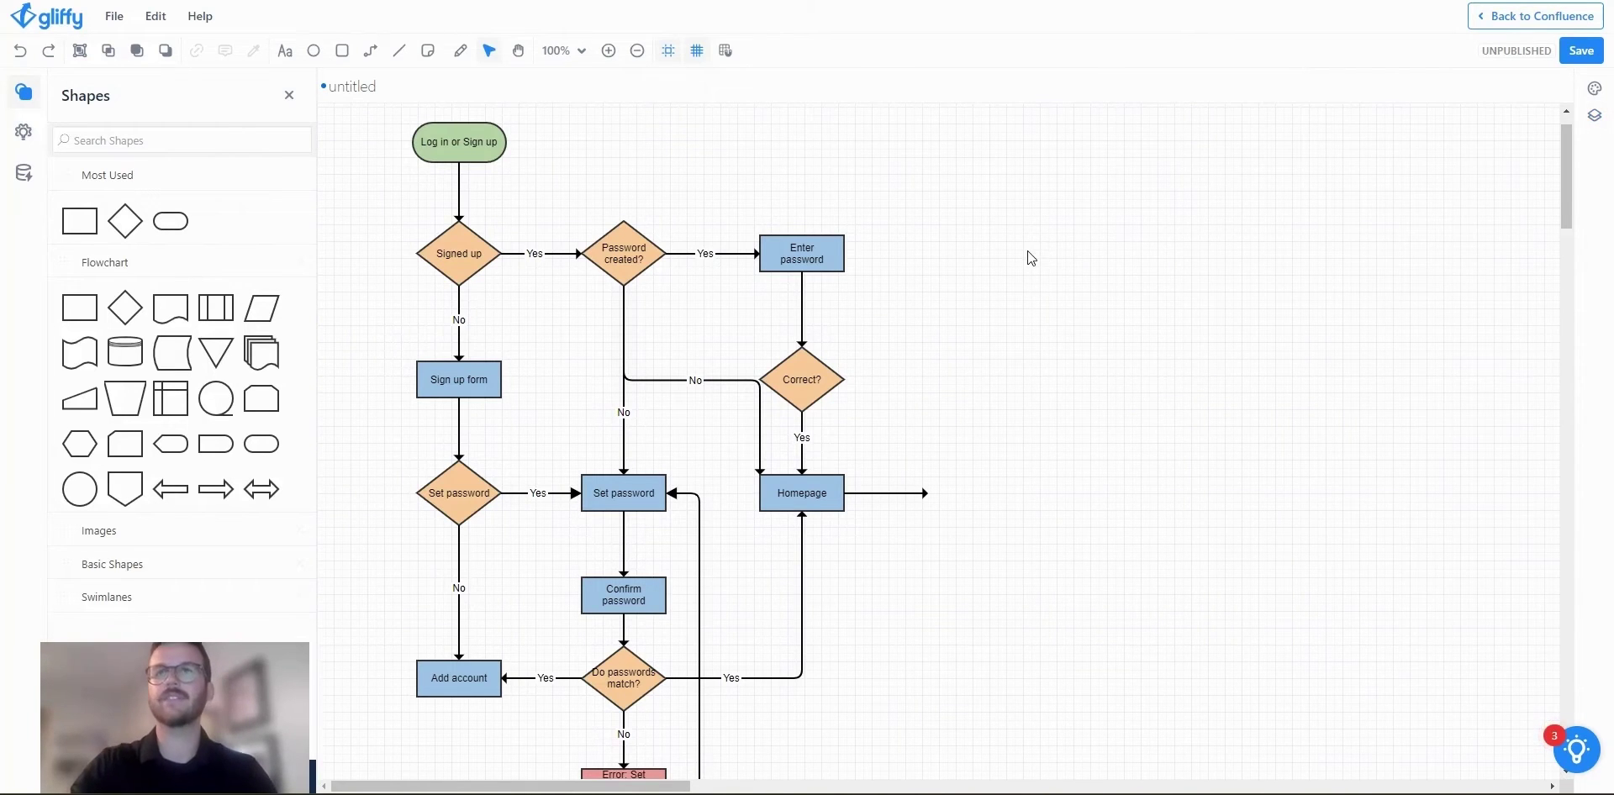
{"action": "key", "text": "ctrl+v"}
{"action": "left_click_drag", "start_coordinate": [908, 164], "coordinate": [1045, 234]}
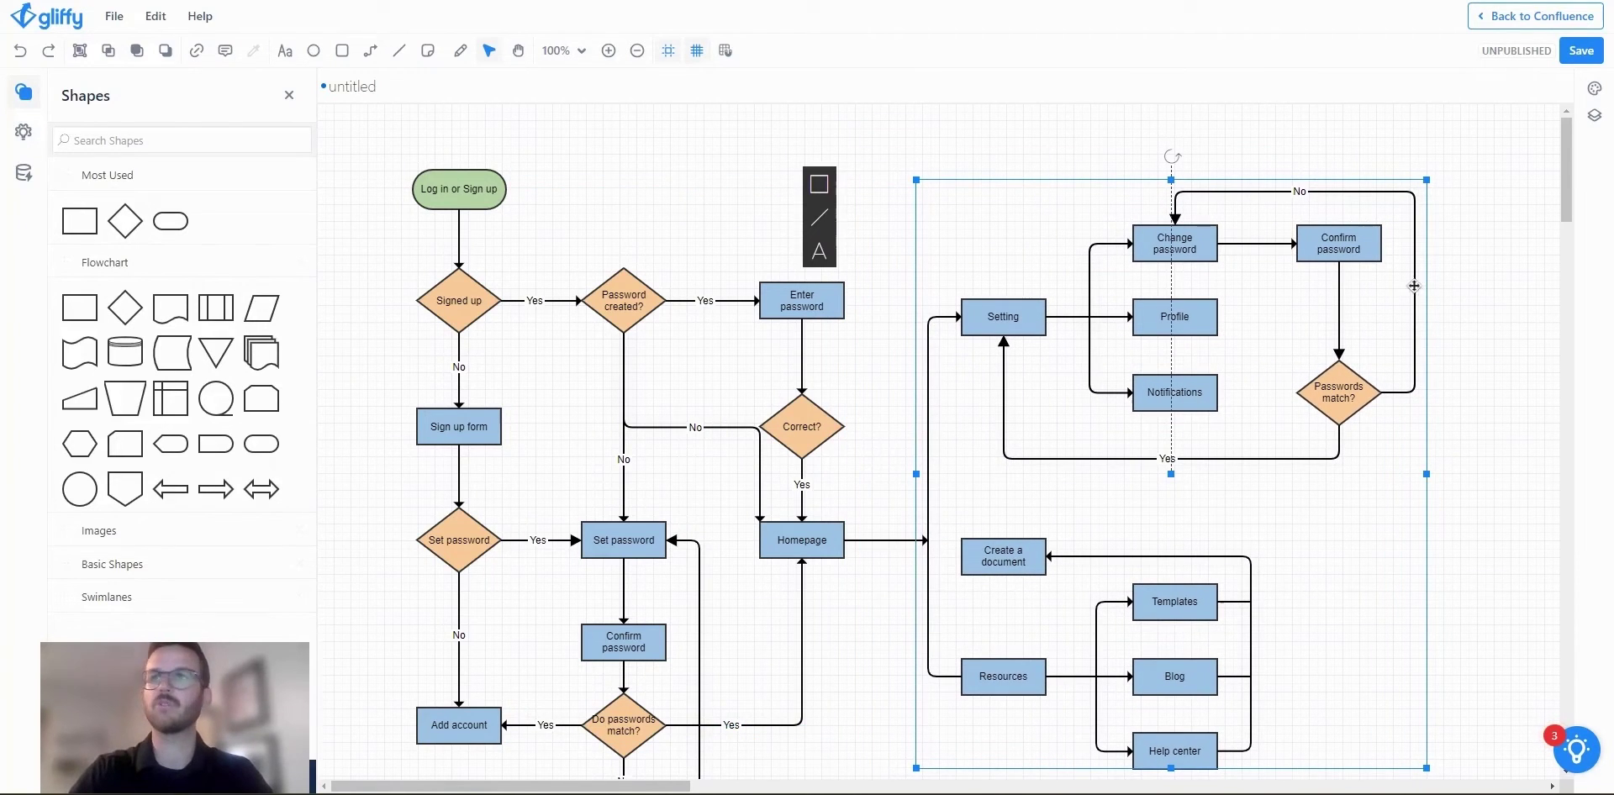
{"action": "left_click", "coordinate": [1488, 302]}
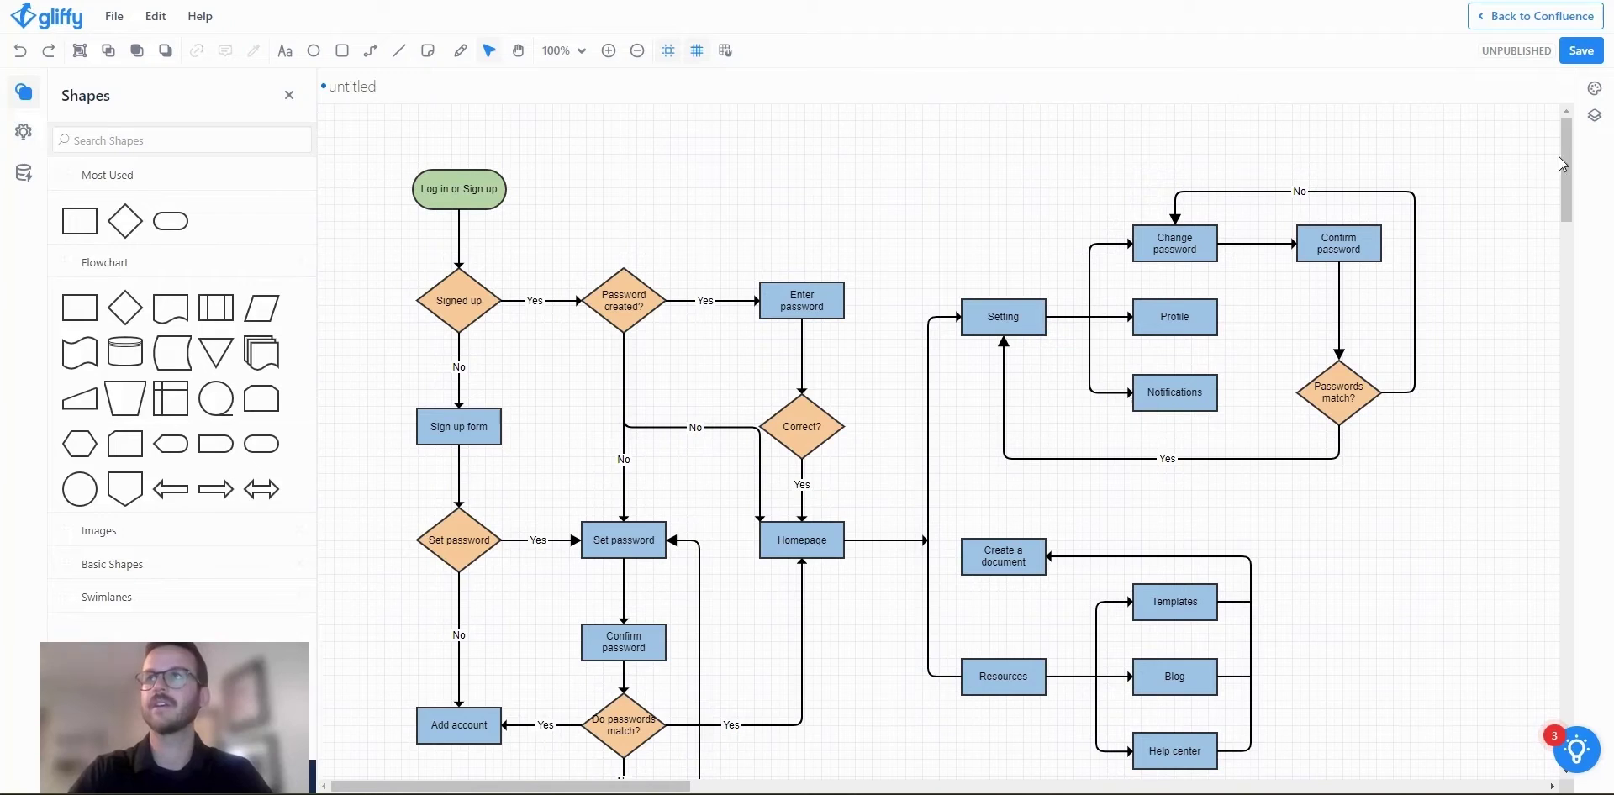
Test Layer 1's visibility by hiding its shapes and showing them again.
{"action": "left_click", "coordinate": [1594, 122]}
{"action": "mouse_move", "coordinate": [1541, 128]}
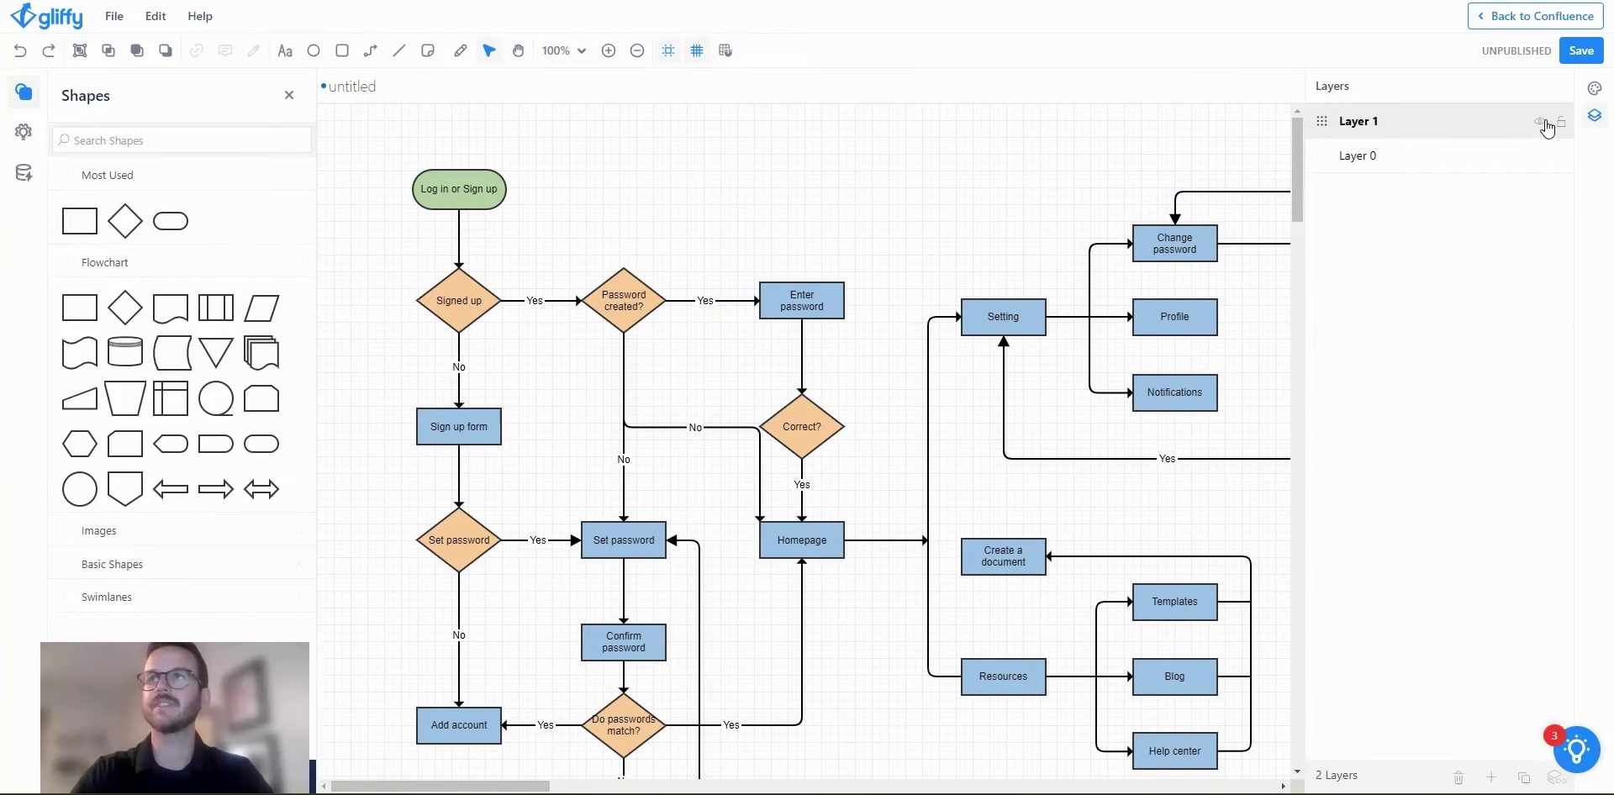
{"action": "left_click", "coordinate": [1545, 123]}
{"action": "left_click", "coordinate": [1544, 122]}
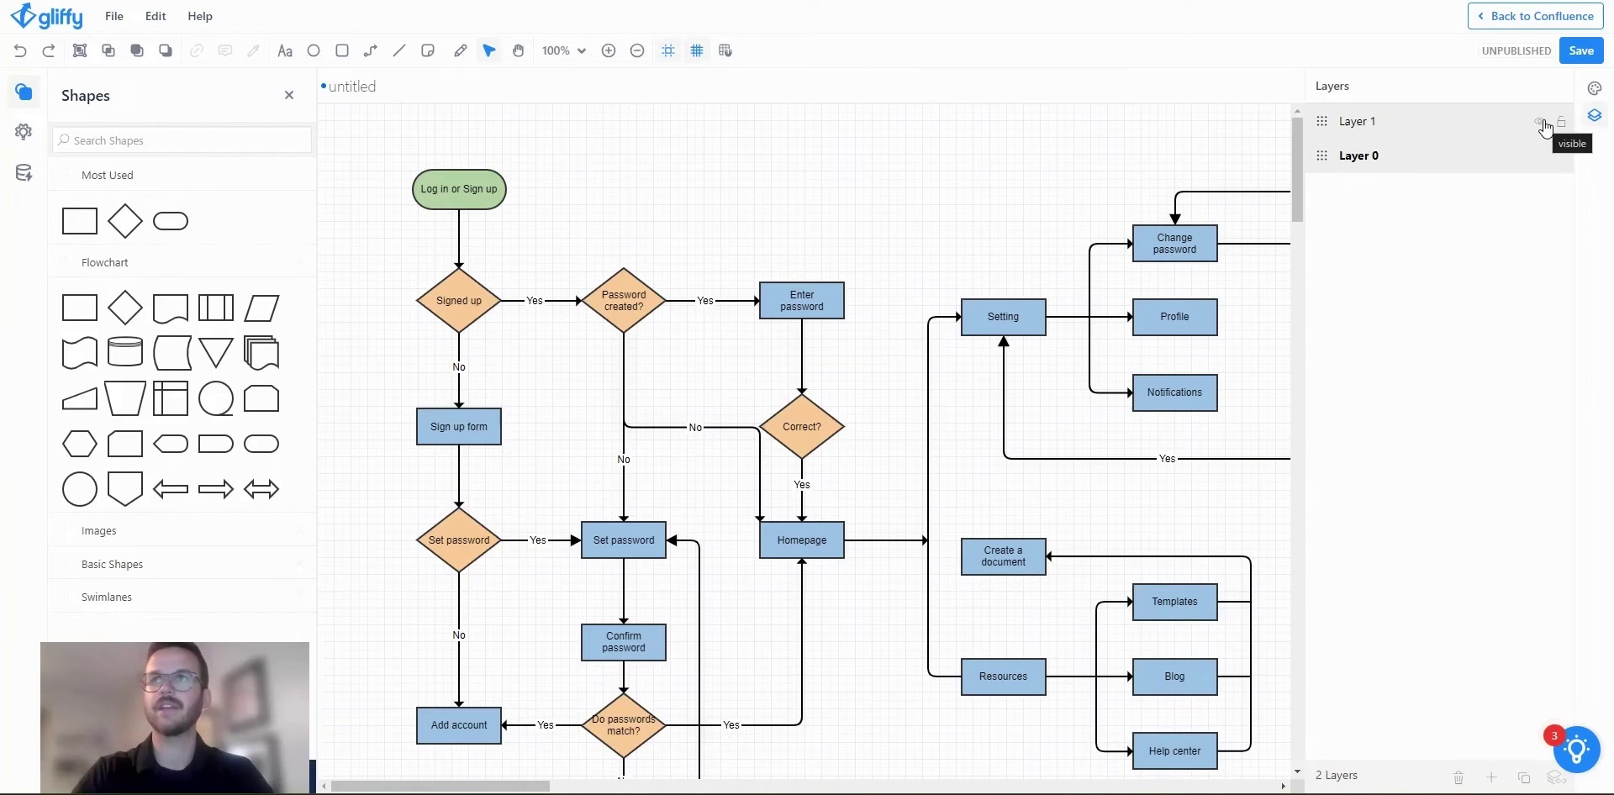
{"action": "left_click", "coordinate": [1595, 118]}
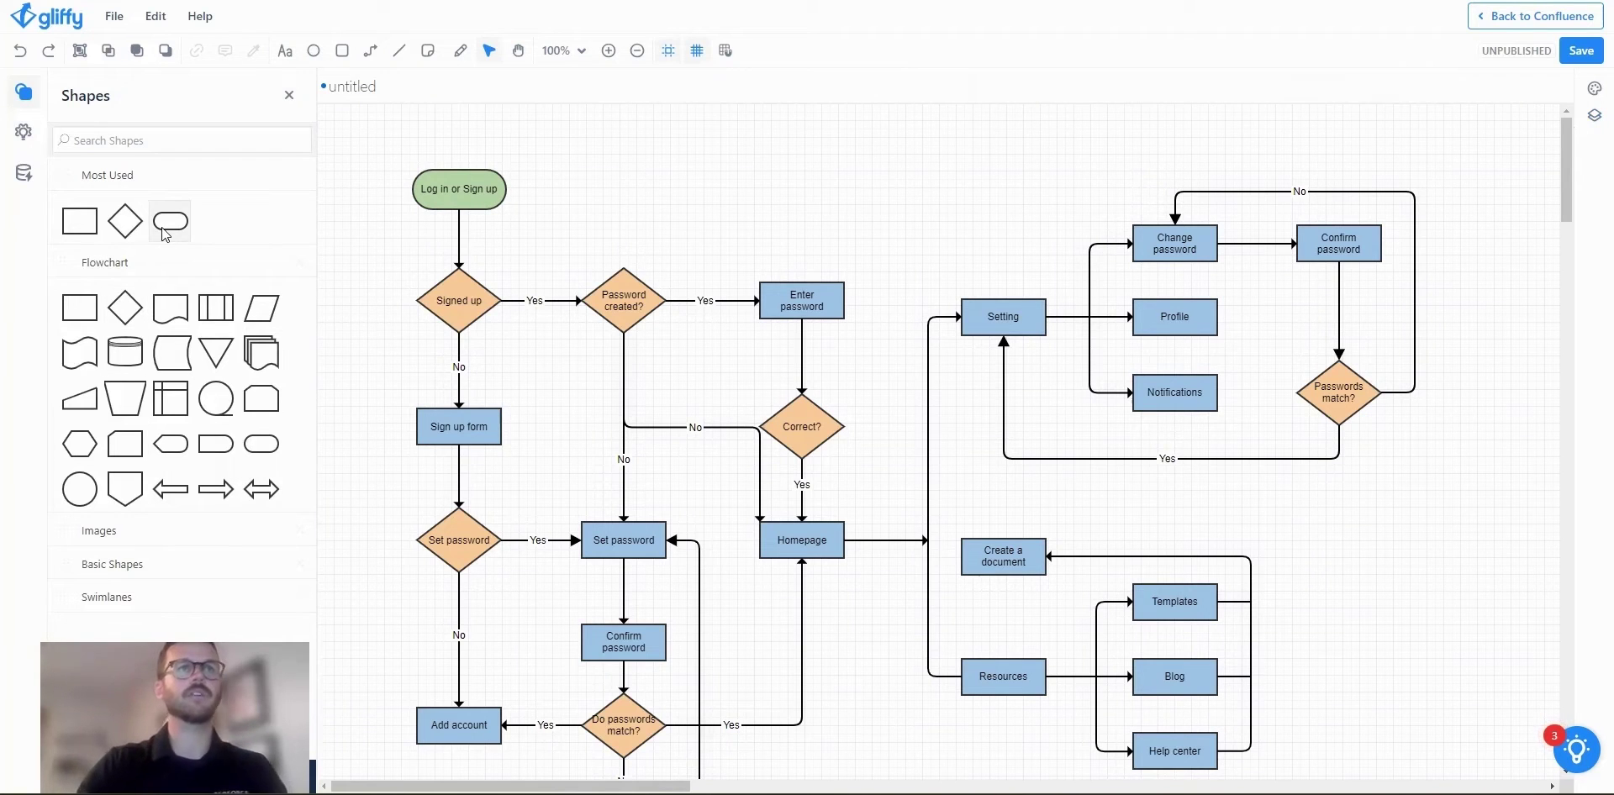
Place a rounded start/end shape above the flowchart labelled 'Include Homepage Journey'.
{"action": "left_click_drag", "start_coordinate": [162, 227], "coordinate": [765, 128]}
{"action": "double_click", "coordinate": [797, 162]}
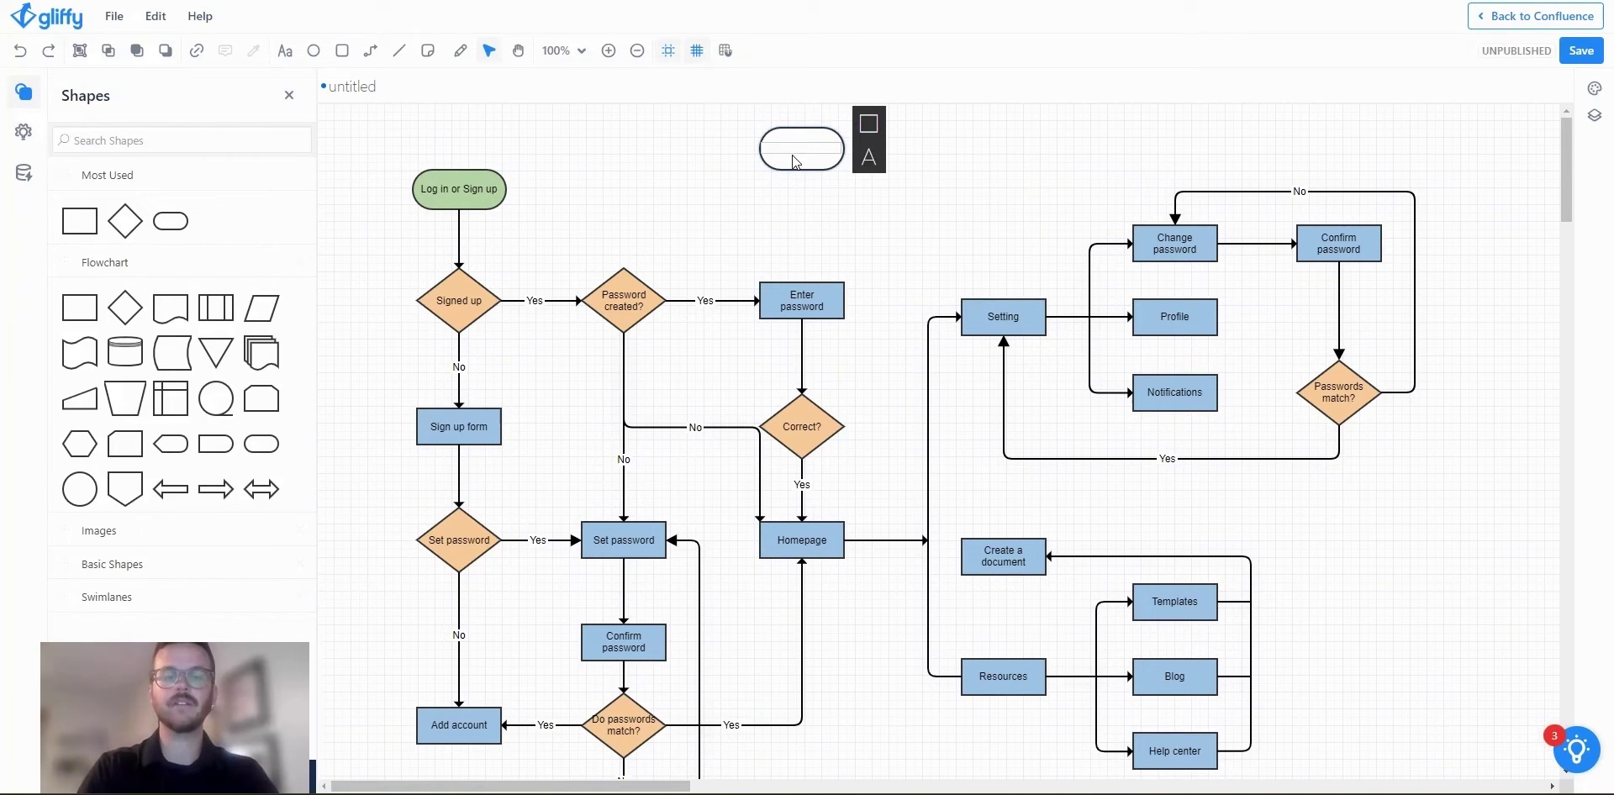
{"action": "type", "text": "Include Homepage"}
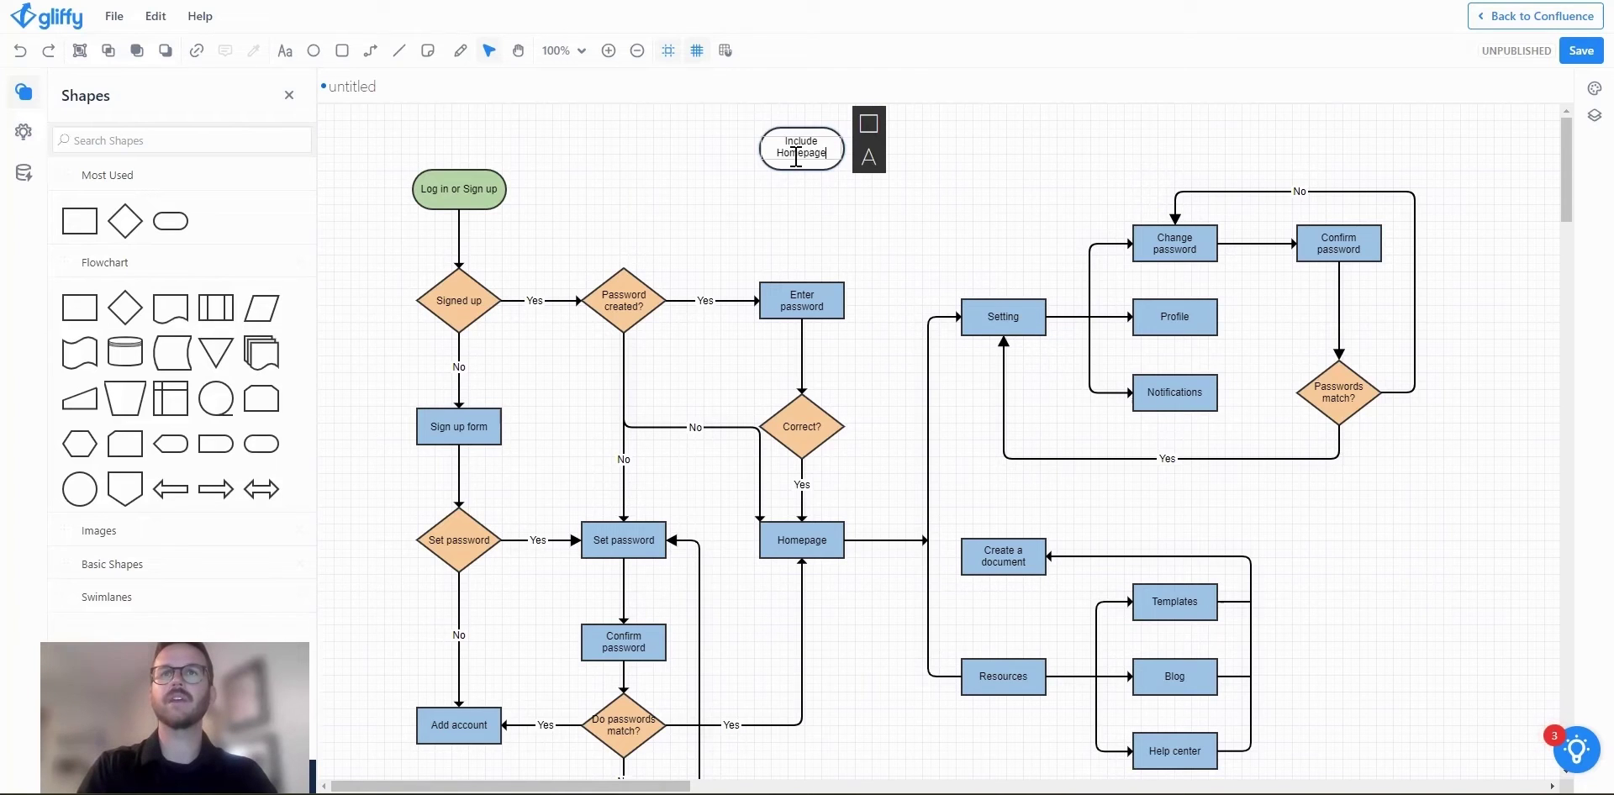
{"action": "type", "text": " Journey"}
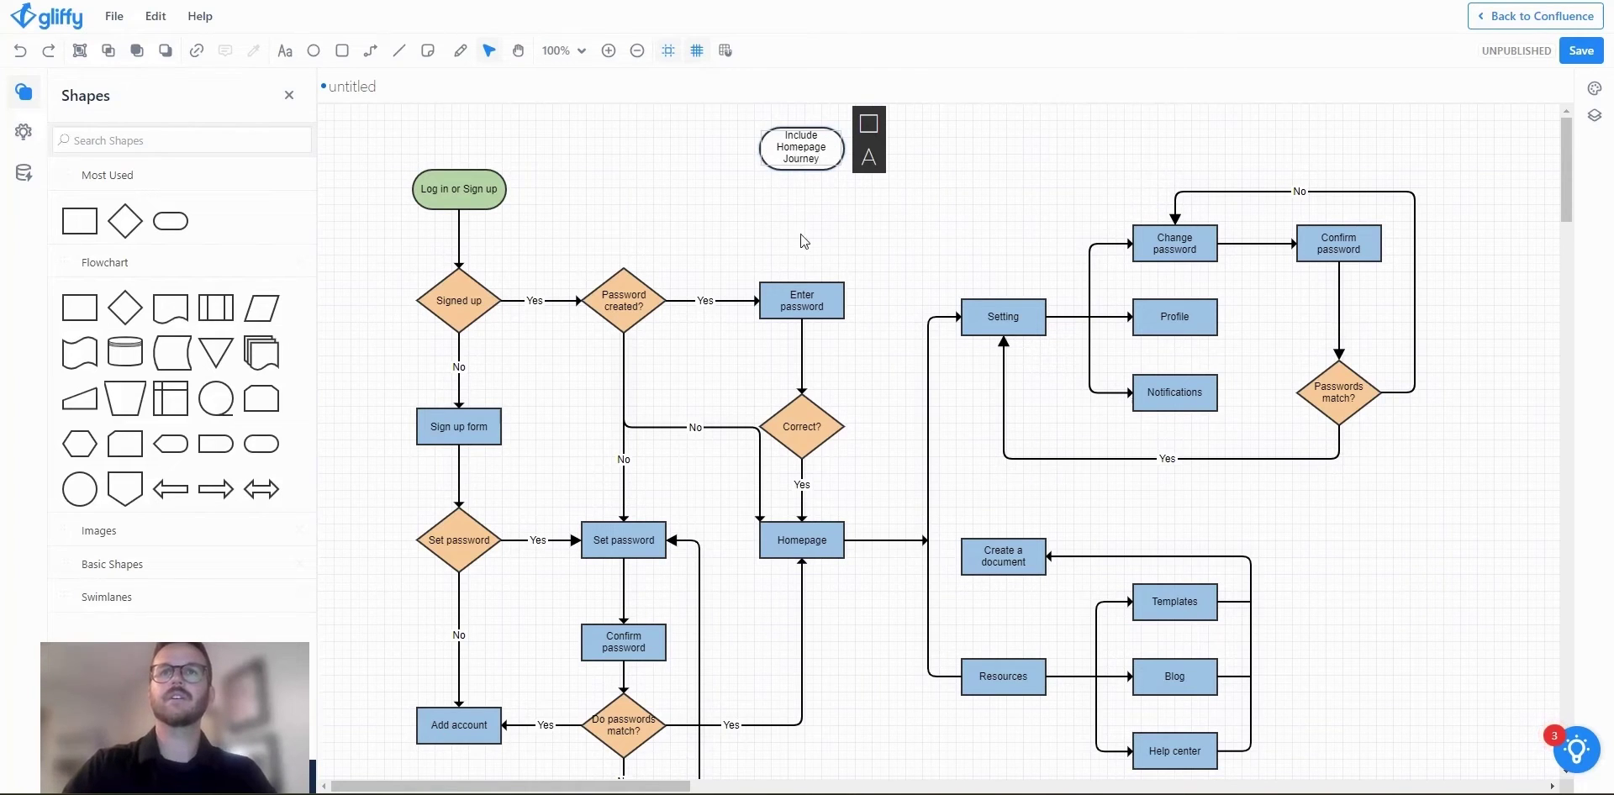
{"action": "left_click", "coordinate": [801, 241]}
Copy it to the right, relabel it 'Does Not Include Homepage Journey' and widen it.
{"action": "left_click", "coordinate": [833, 133]}
{"action": "left_click_drag", "start_coordinate": [832, 133], "coordinate": [952, 131]}
{"action": "double_click", "coordinate": [906, 138]}
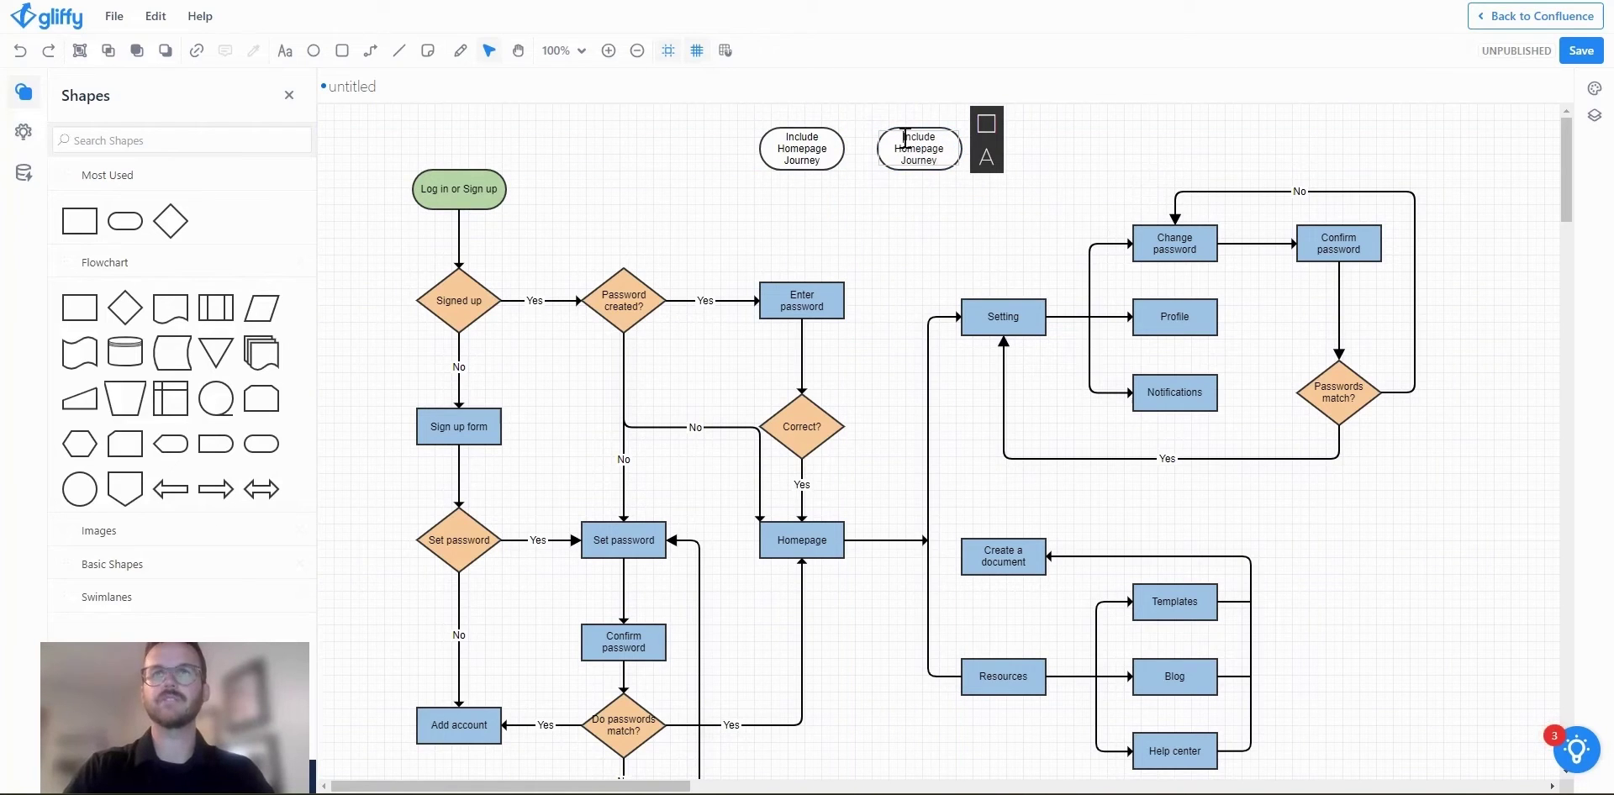
{"action": "type", "text": "Does Not"}
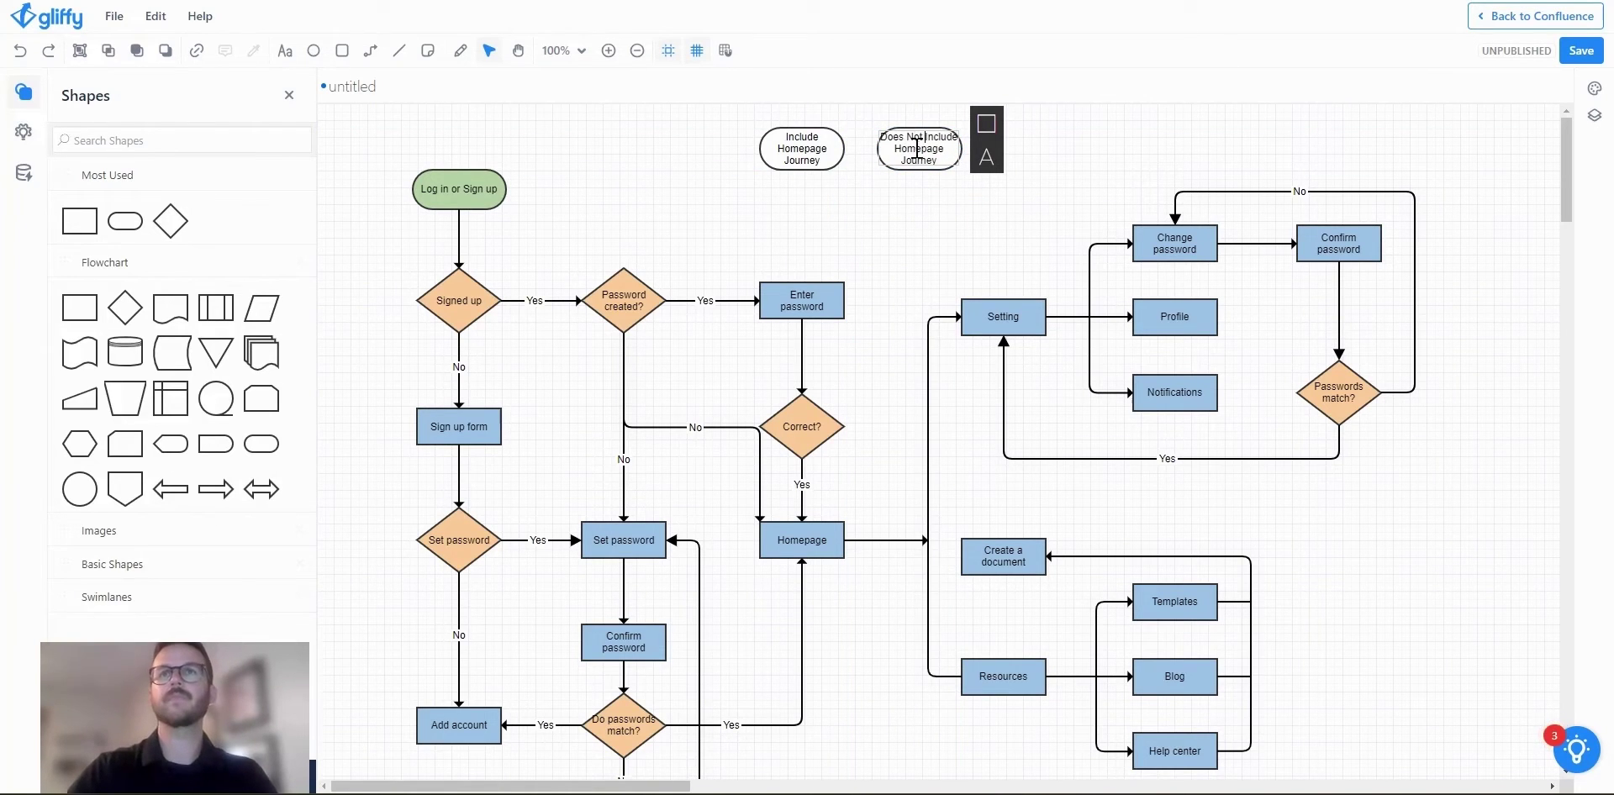
{"action": "left_click", "coordinate": [952, 176]}
{"action": "left_click", "coordinate": [950, 164]}
{"action": "left_click_drag", "start_coordinate": [961, 169], "coordinate": [977, 169]}
{"action": "left_click", "coordinate": [959, 228]}
Fill the Does Not Include shape light red and the Include shape green.
{"action": "left_click", "coordinate": [967, 164]}
{"action": "left_click", "coordinate": [1023, 124]}
{"action": "left_click", "coordinate": [1066, 136]}
{"action": "left_click", "coordinate": [1254, 321]}
{"action": "left_click", "coordinate": [903, 237]}
{"action": "left_click", "coordinate": [803, 152]}
{"action": "left_click", "coordinate": [890, 123]}
{"action": "left_click", "coordinate": [930, 136]}
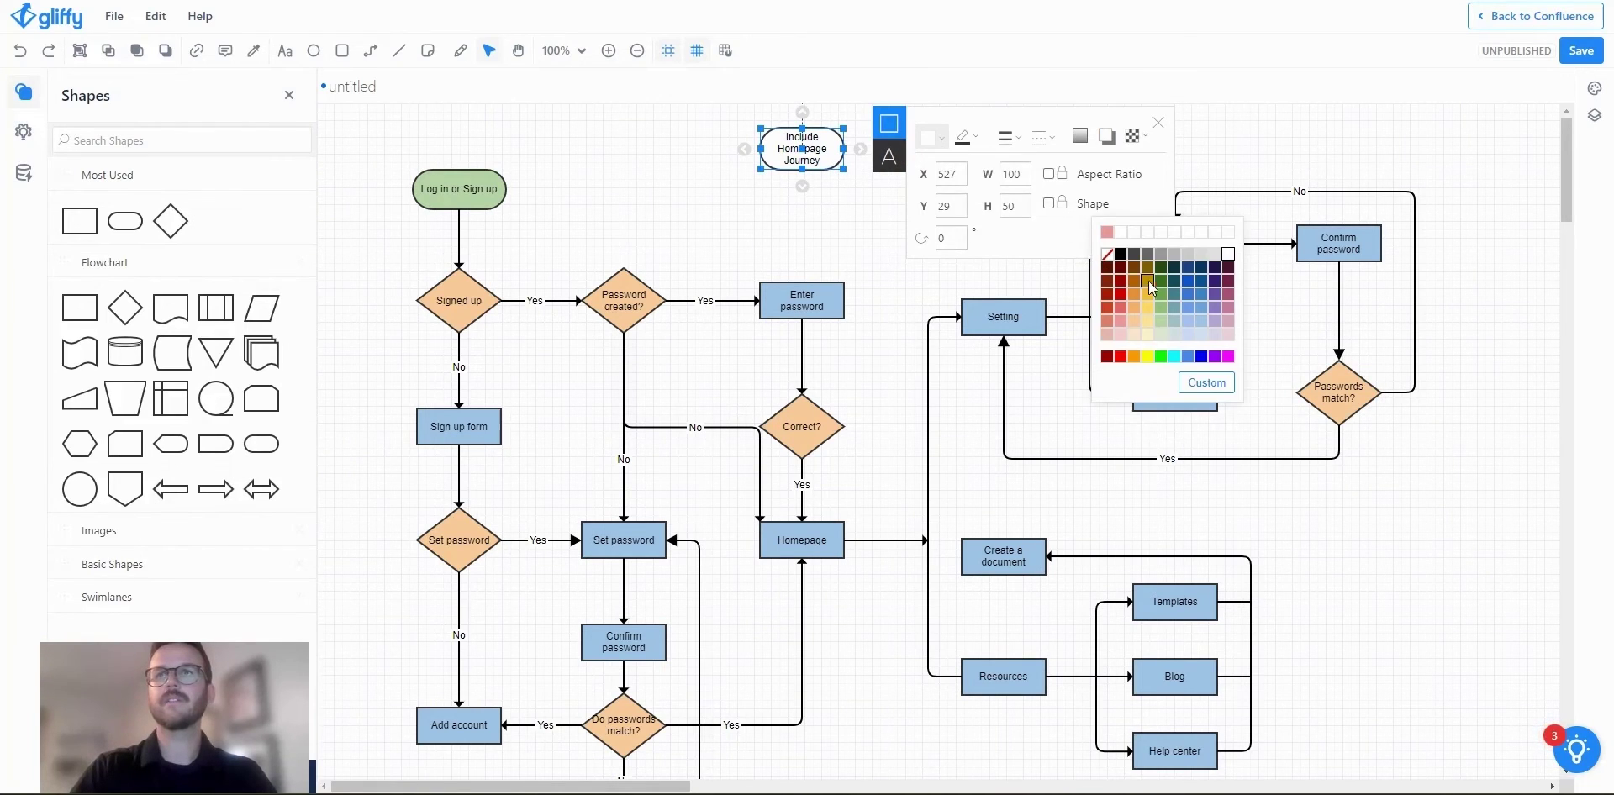
{"action": "left_click", "coordinate": [1162, 309]}
{"action": "left_click", "coordinate": [755, 207]}
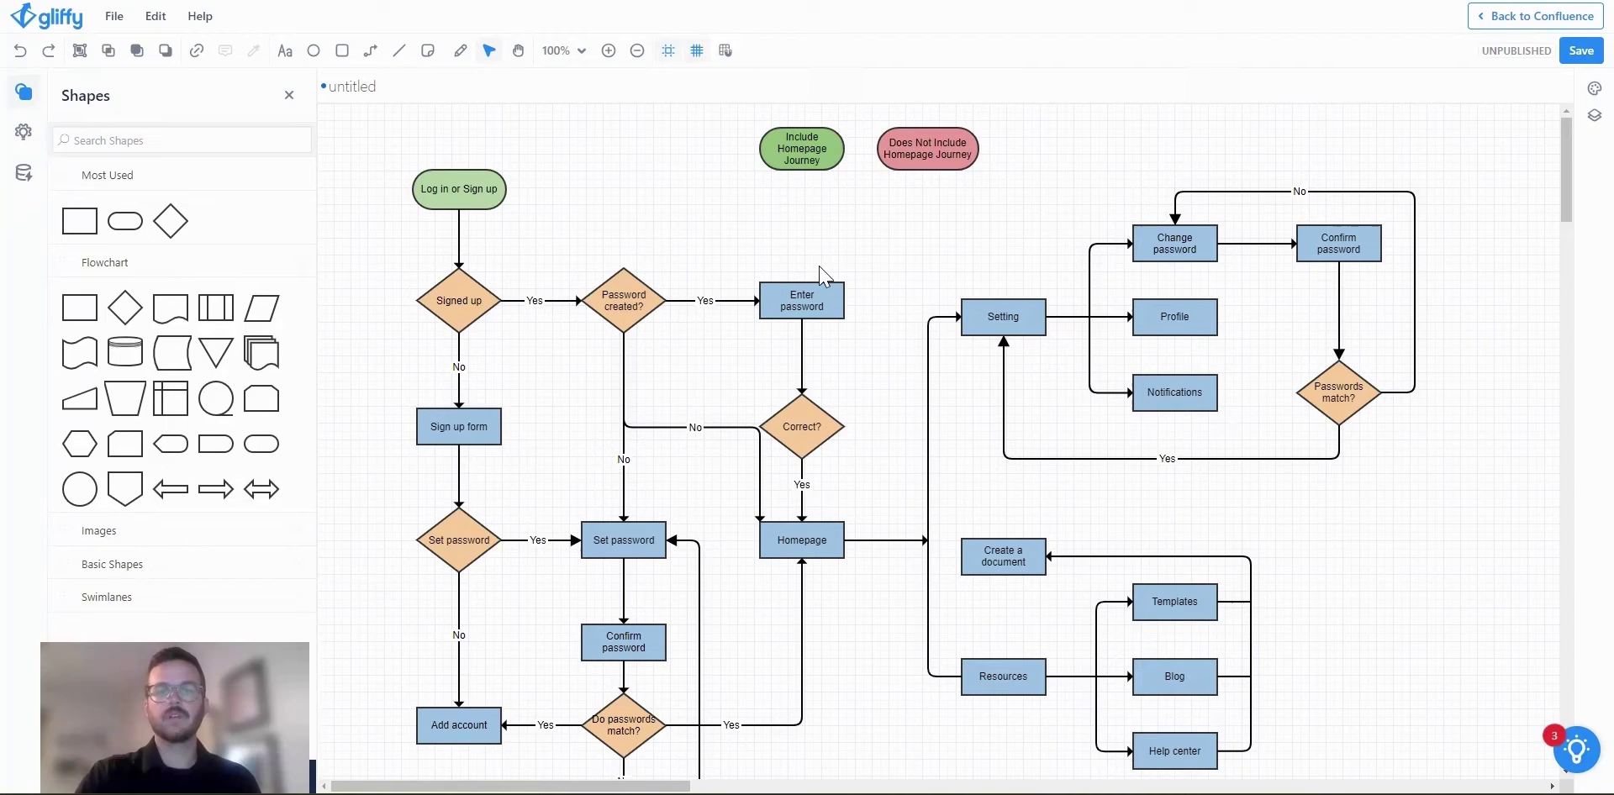
Link the green Include shape to layer visibility showing both Layer 0 and Layer 1.
{"action": "left_click", "coordinate": [827, 166]}
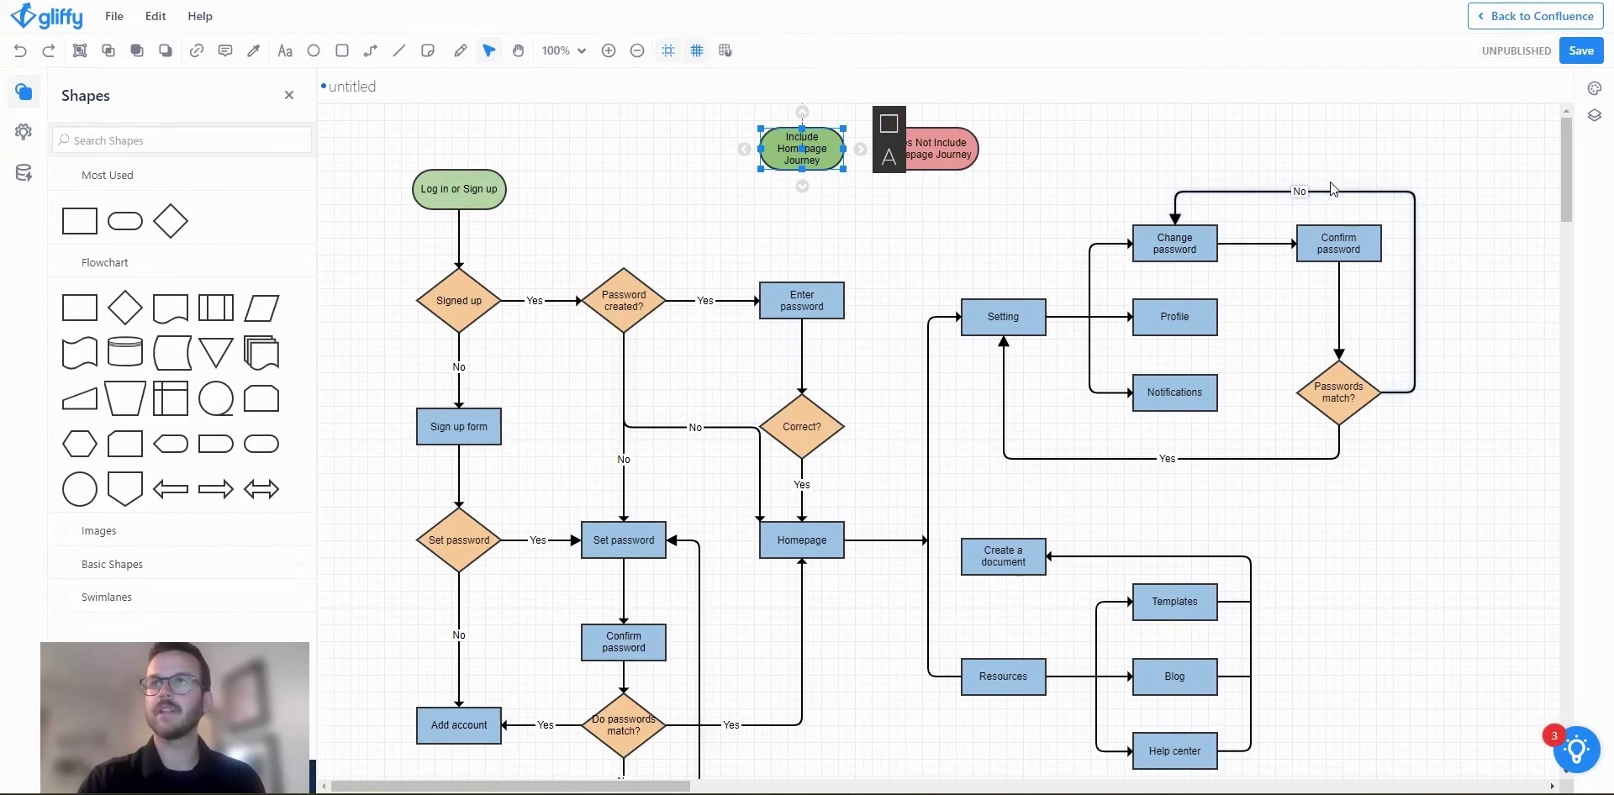
{"action": "left_click", "coordinate": [1595, 119]}
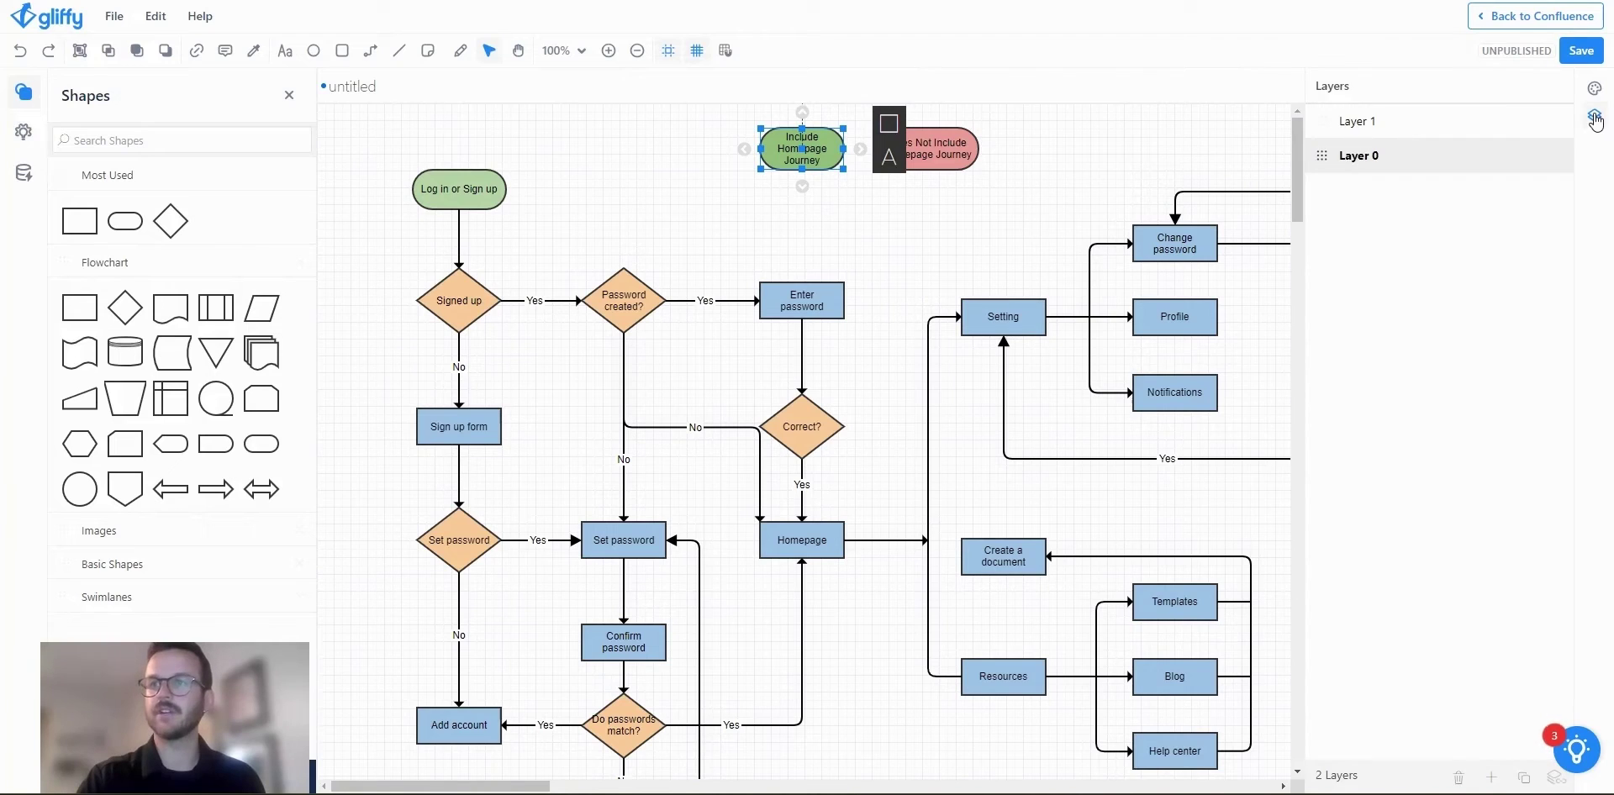
{"action": "left_click", "coordinate": [1394, 121]}
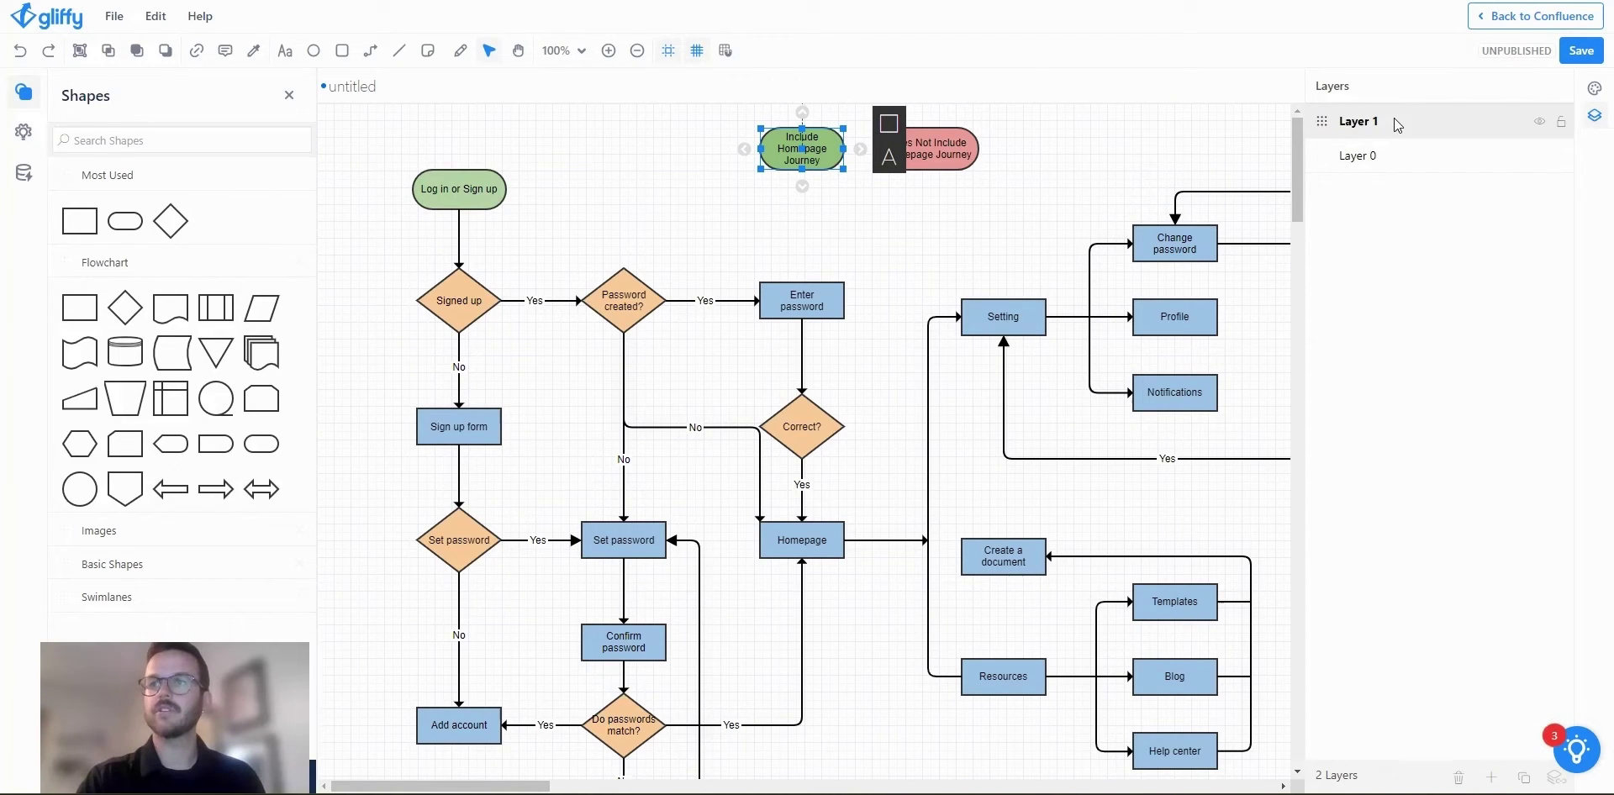
{"action": "left_click", "coordinate": [831, 163]}
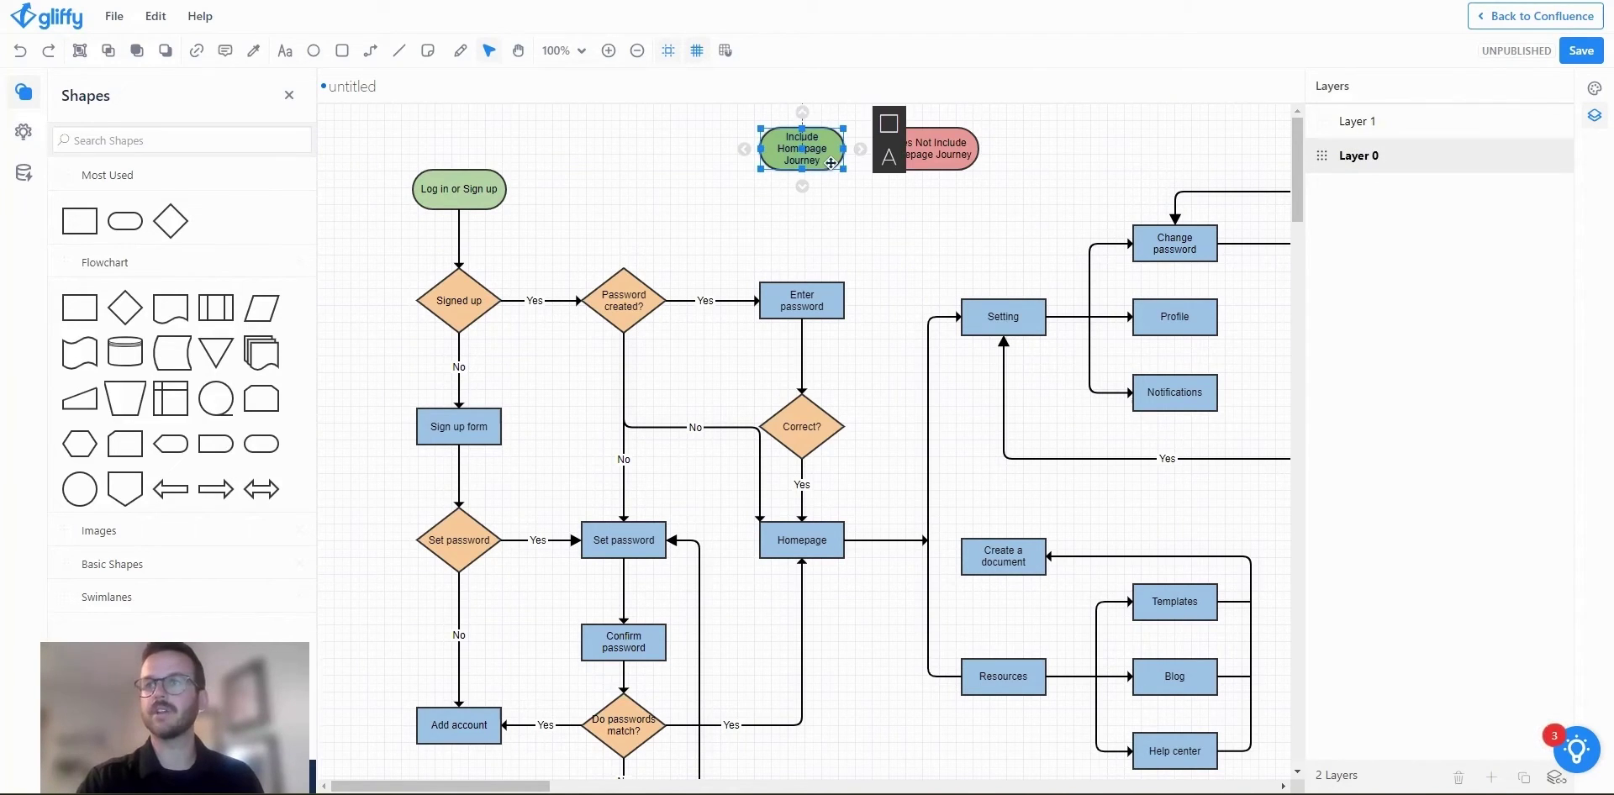
{"action": "left_click", "coordinate": [1555, 778]}
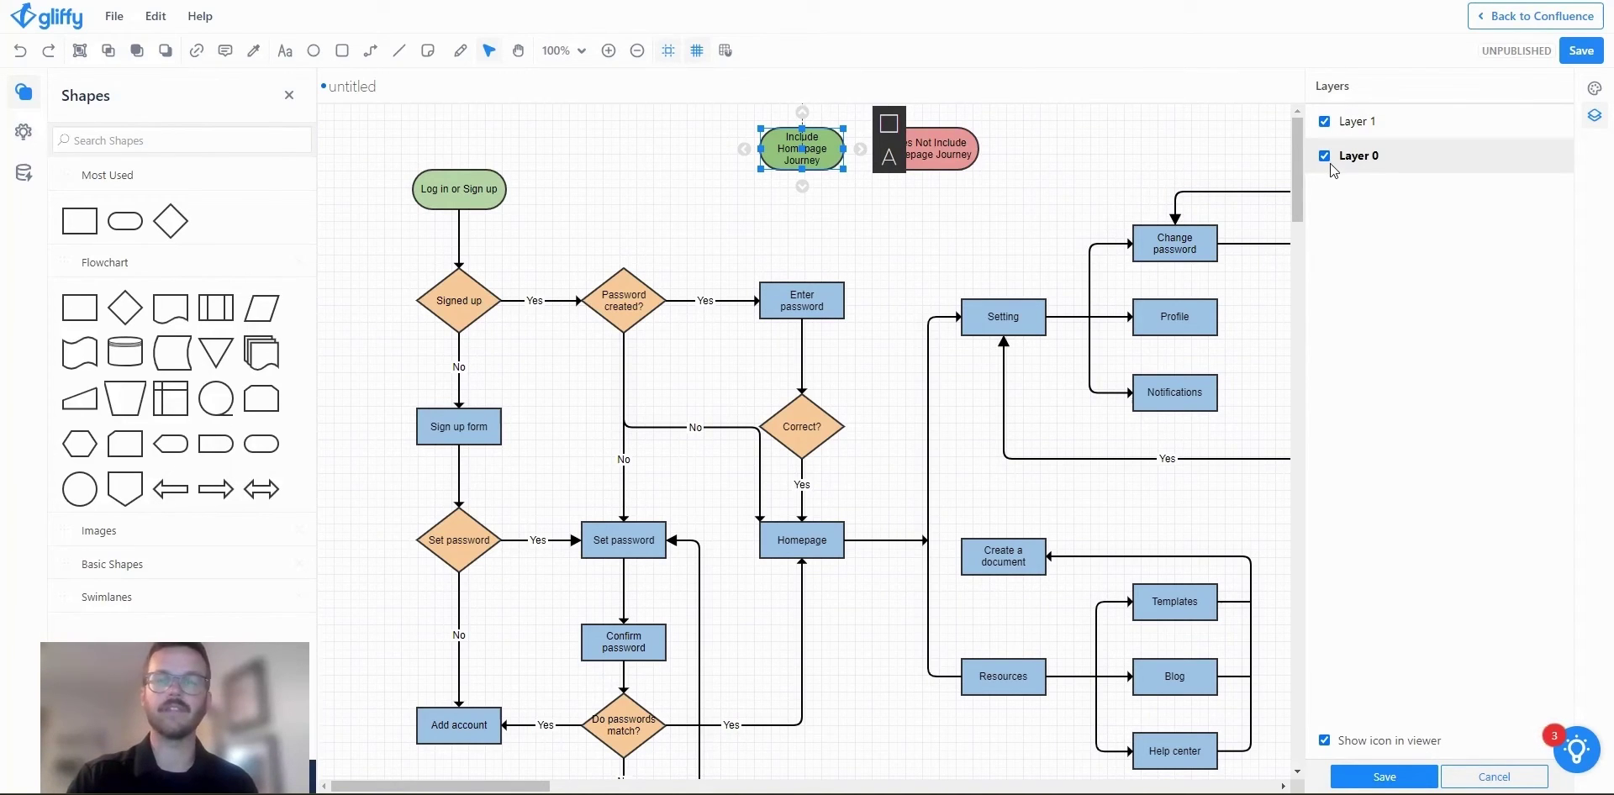
{"action": "left_click", "coordinate": [1425, 784]}
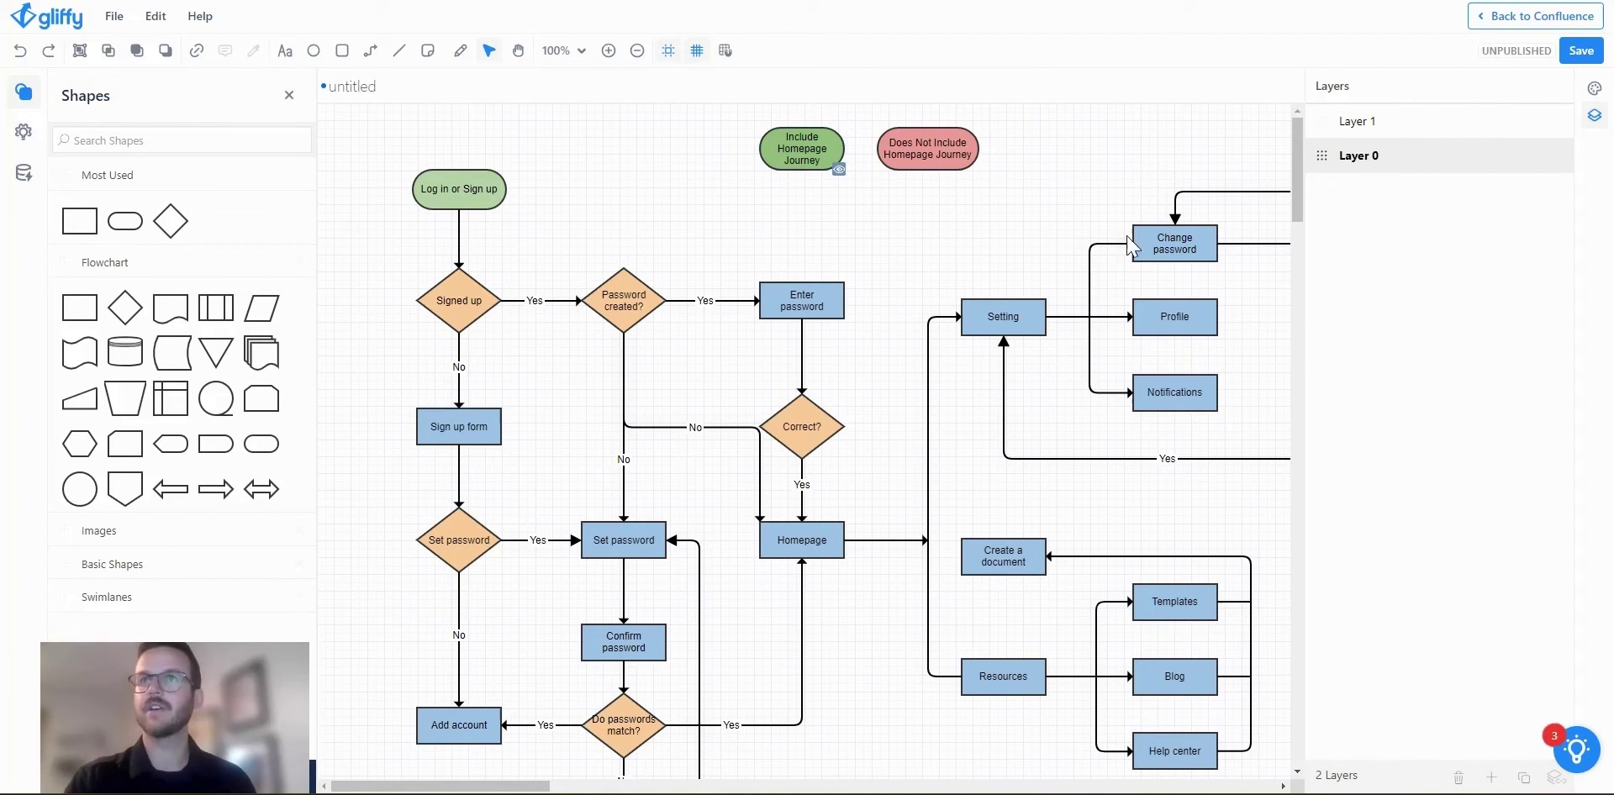
Link the red Does Not Include shape to layer visibility with Layer 1 hidden.
{"action": "left_click", "coordinate": [965, 167]}
{"action": "left_click", "coordinate": [1556, 777]}
{"action": "left_click", "coordinate": [1325, 121]}
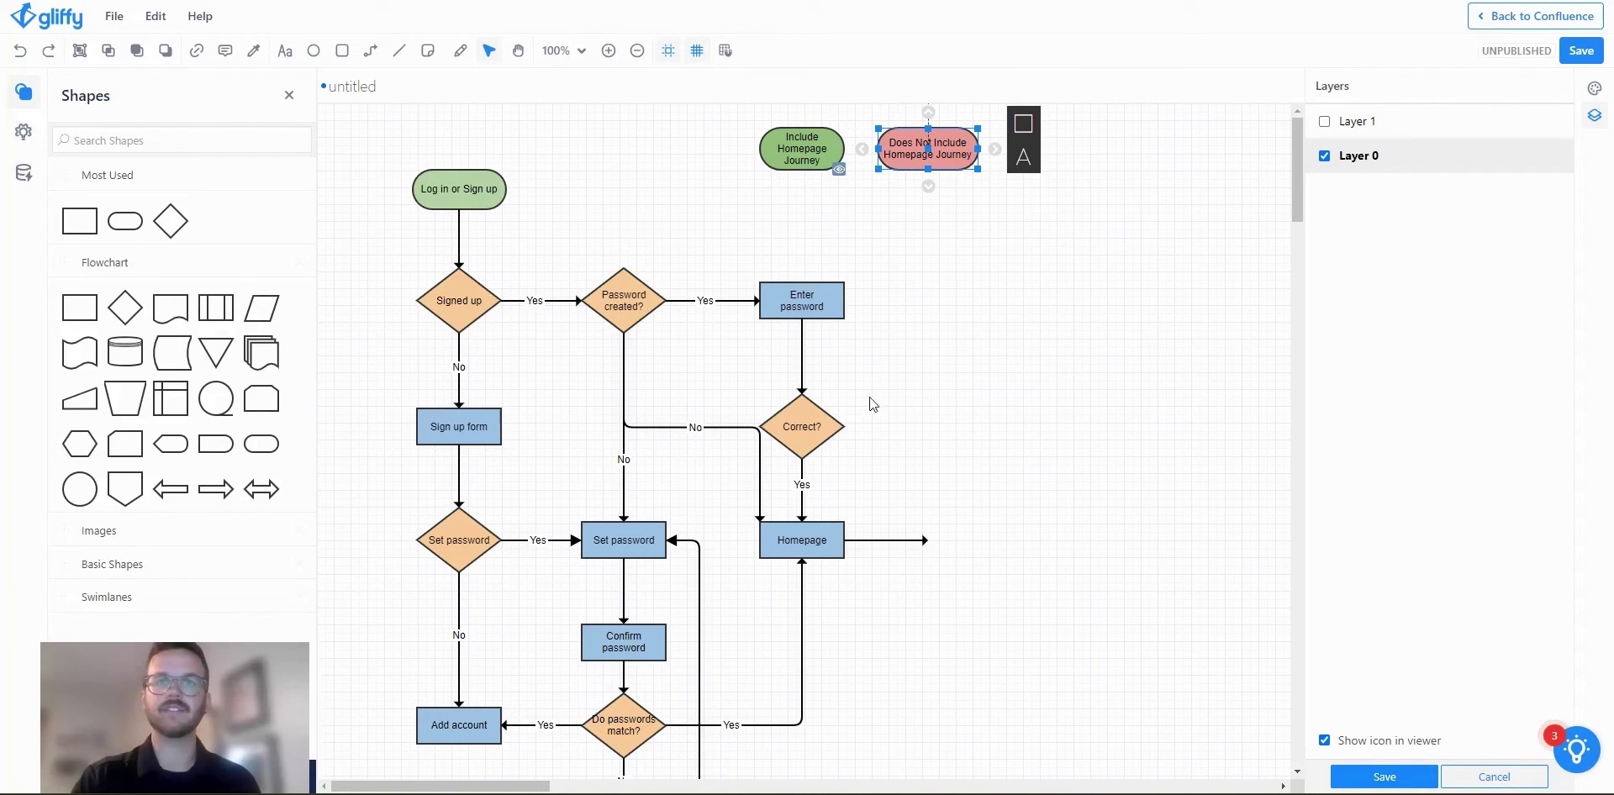
{"action": "left_click", "coordinate": [1412, 778]}
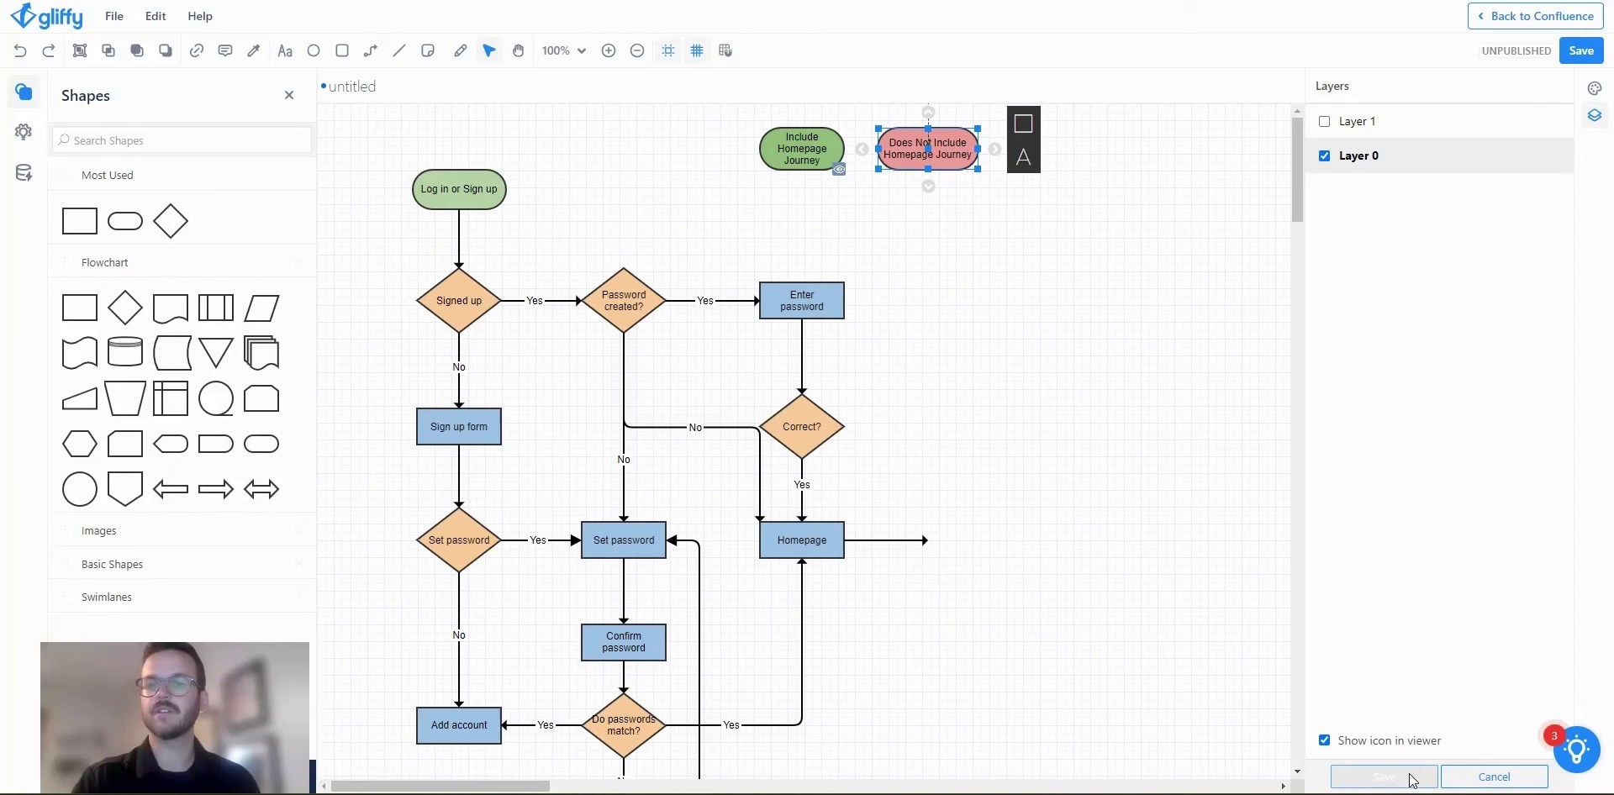
{"action": "left_click", "coordinate": [1355, 120]}
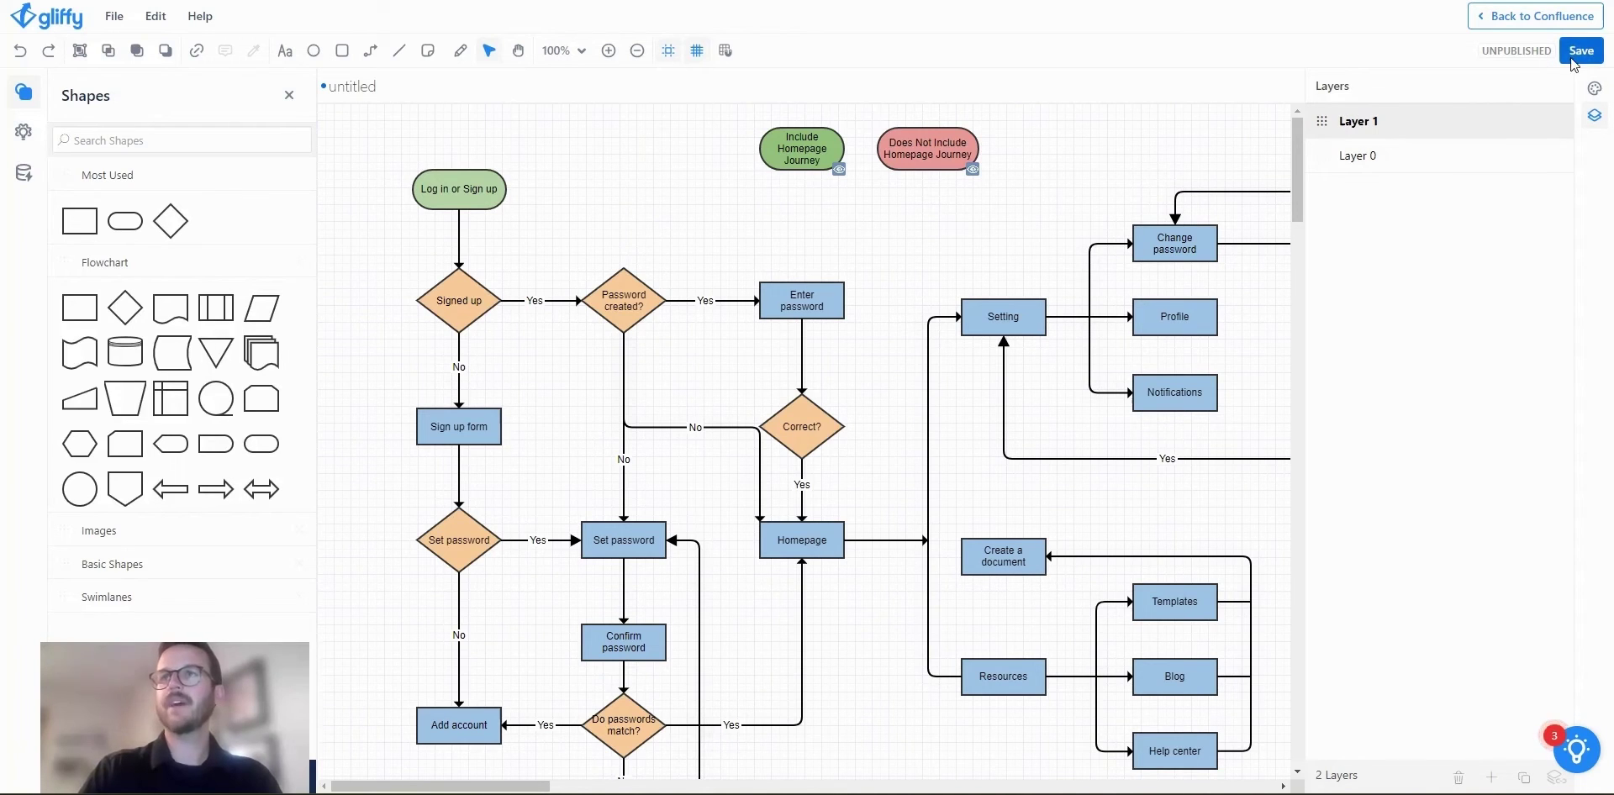
Save the diagram as 'UX Journey 1' by appending 1 to the suggested name.
{"action": "left_click", "coordinate": [1581, 50]}
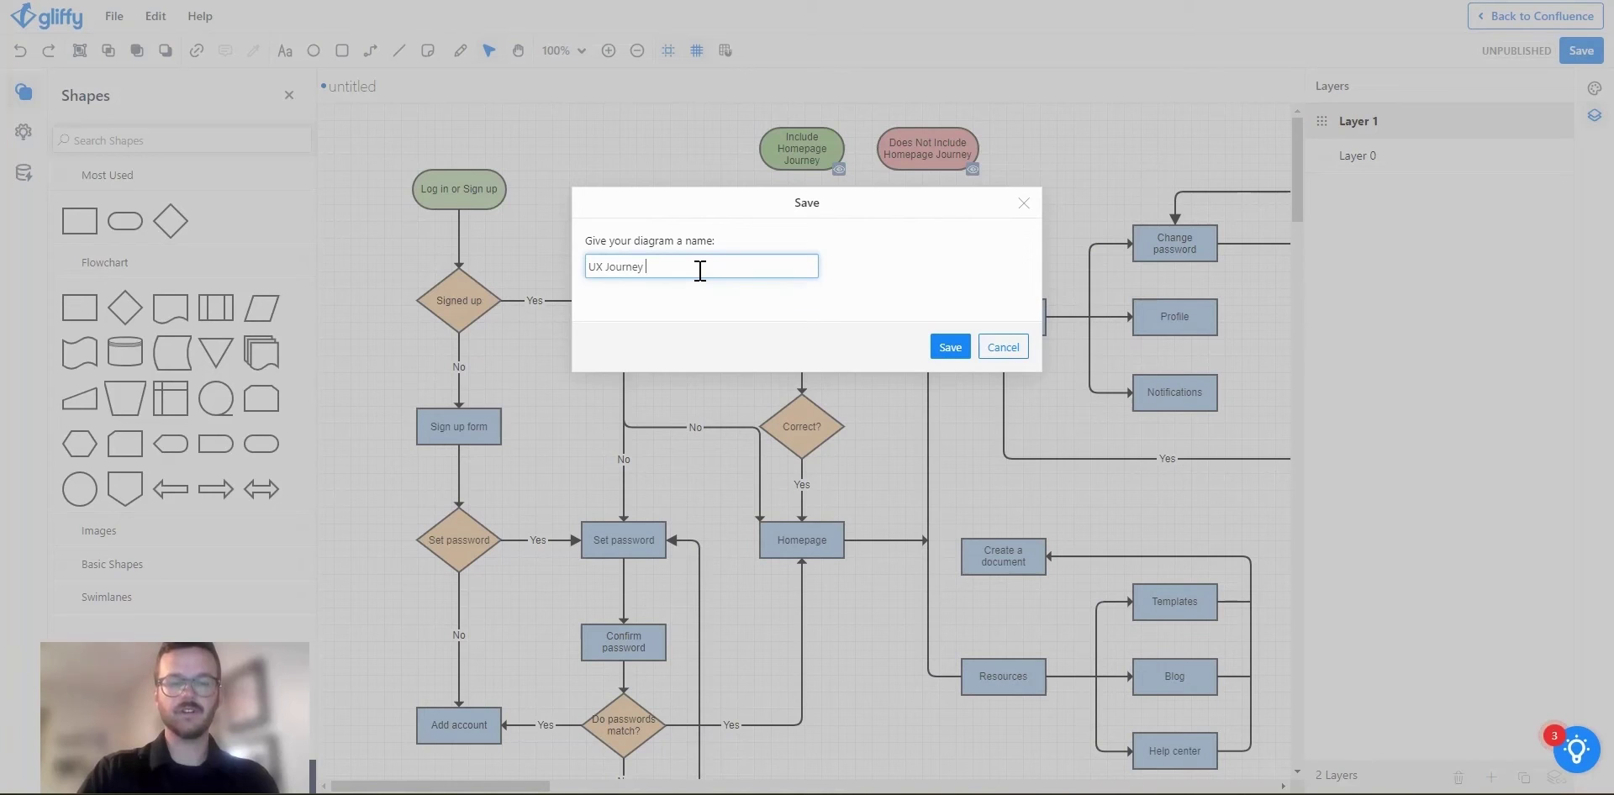
{"action": "type", "text": "1"}
{"action": "left_click", "coordinate": [937, 350]}
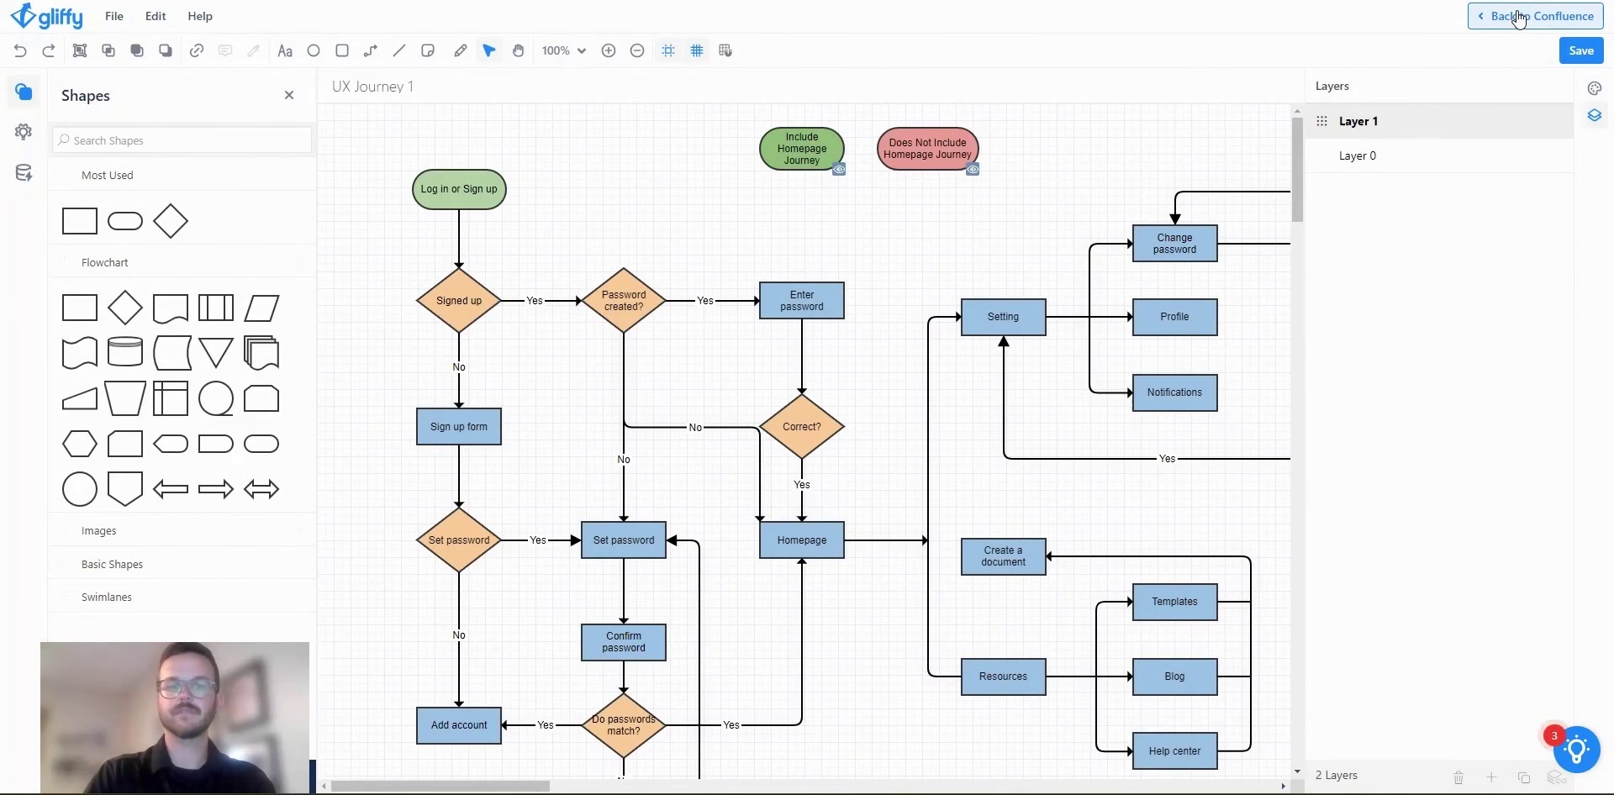
Return to Confluence, publish the Gliffy 101 page, and view the embedded UX Journey 1 diagram.
{"action": "left_click", "coordinate": [1520, 18]}
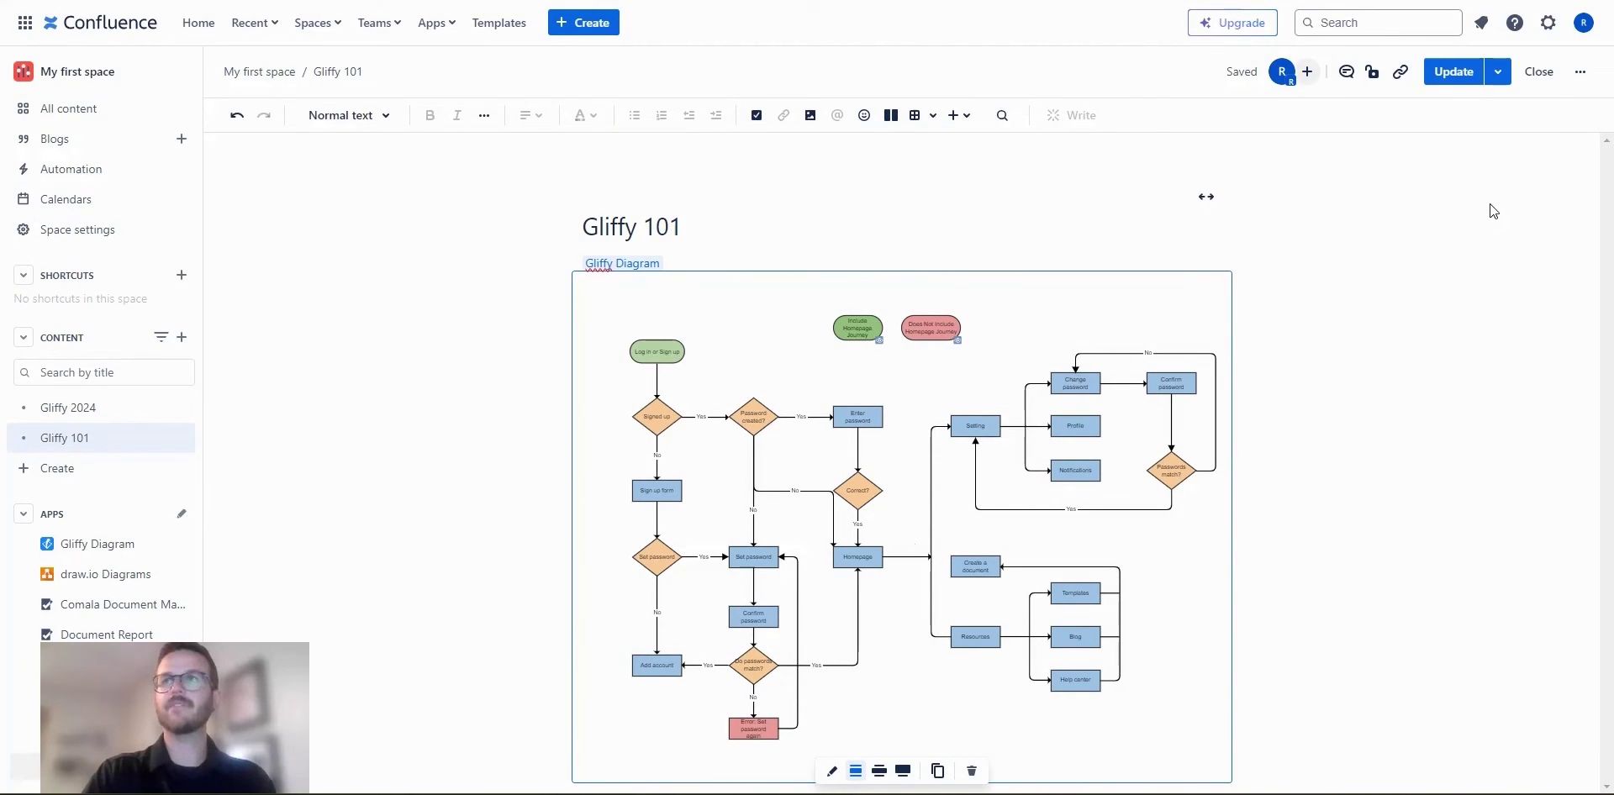
{"action": "left_click", "coordinate": [1449, 72]}
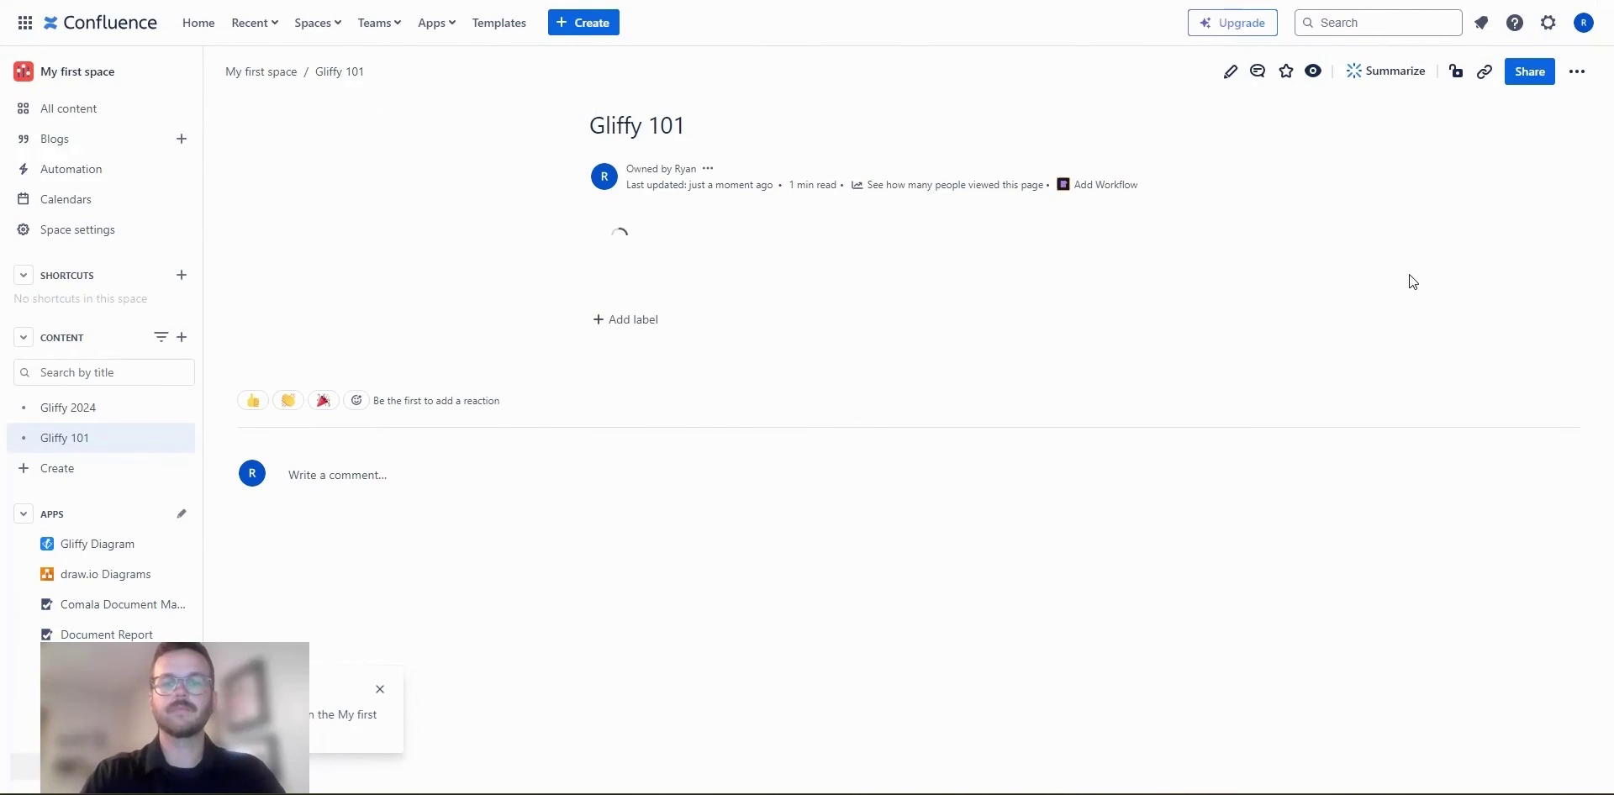
{"action": "mouse_move", "coordinate": [817, 293]}
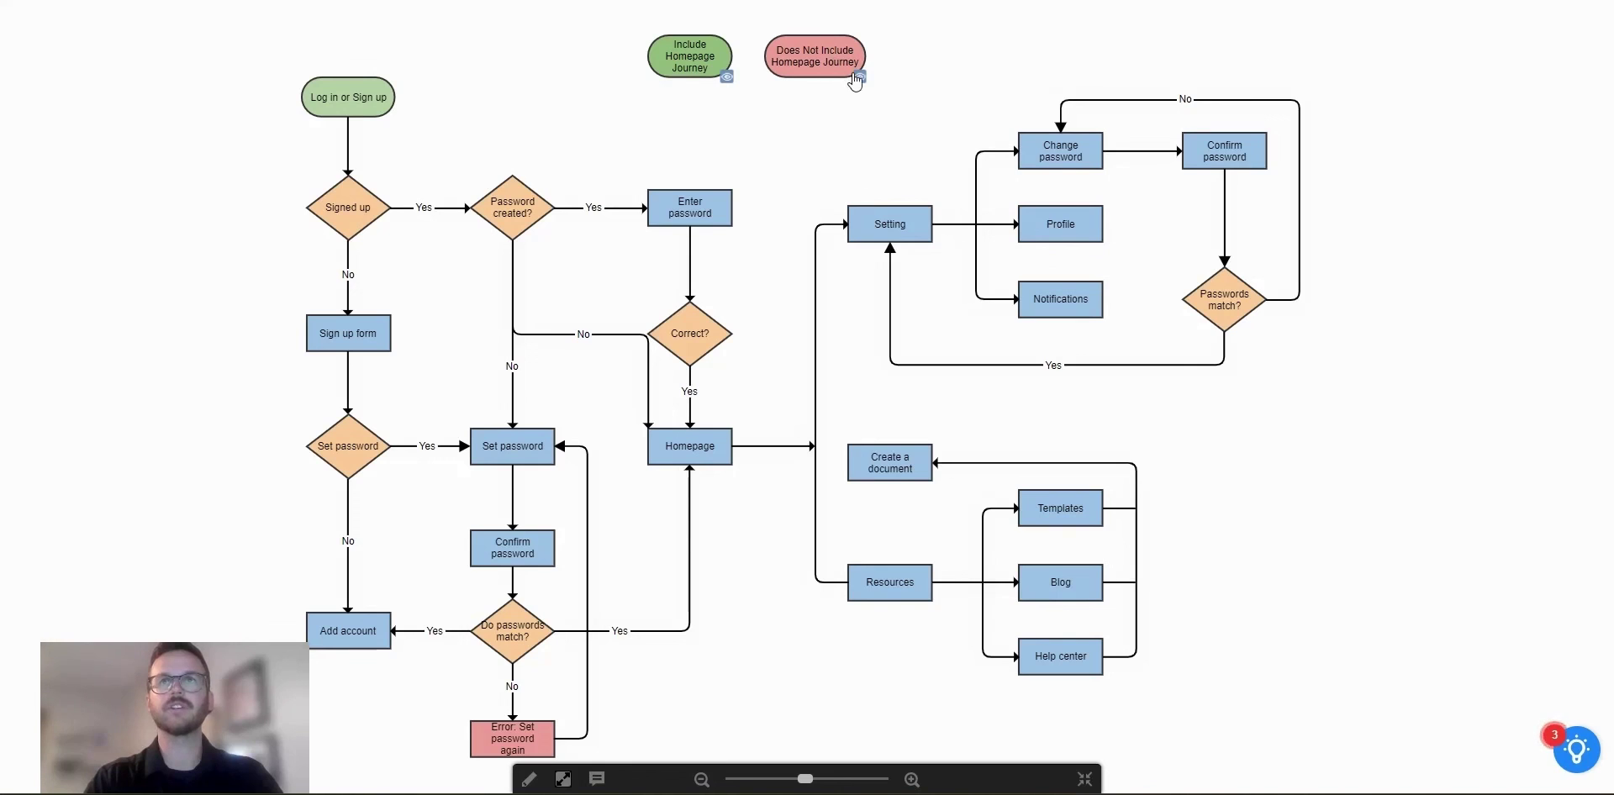
{"action": "left_click", "coordinate": [857, 77]}
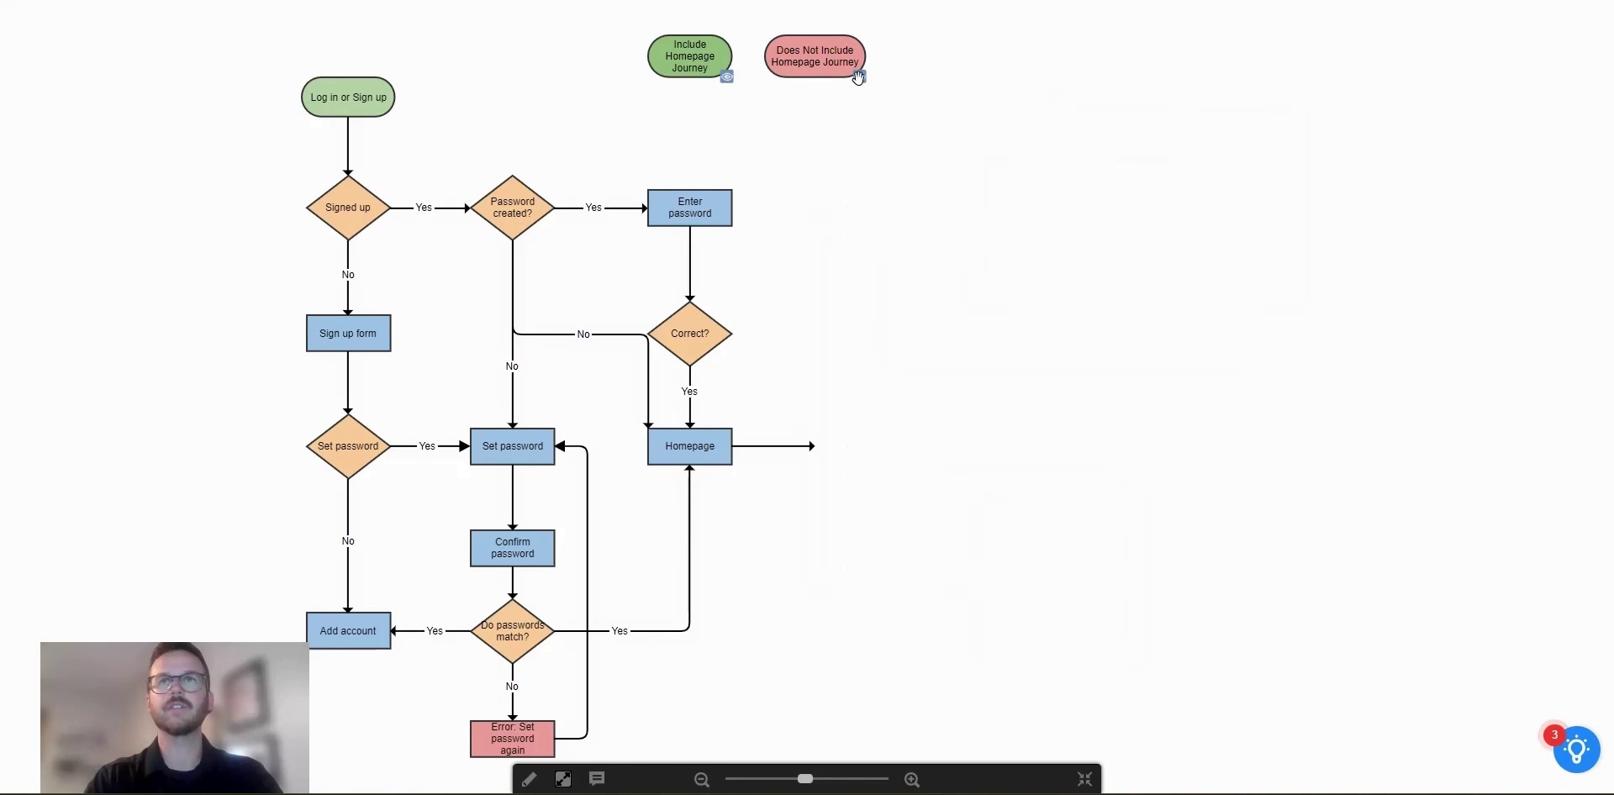
{"action": "left_click", "coordinate": [720, 76]}
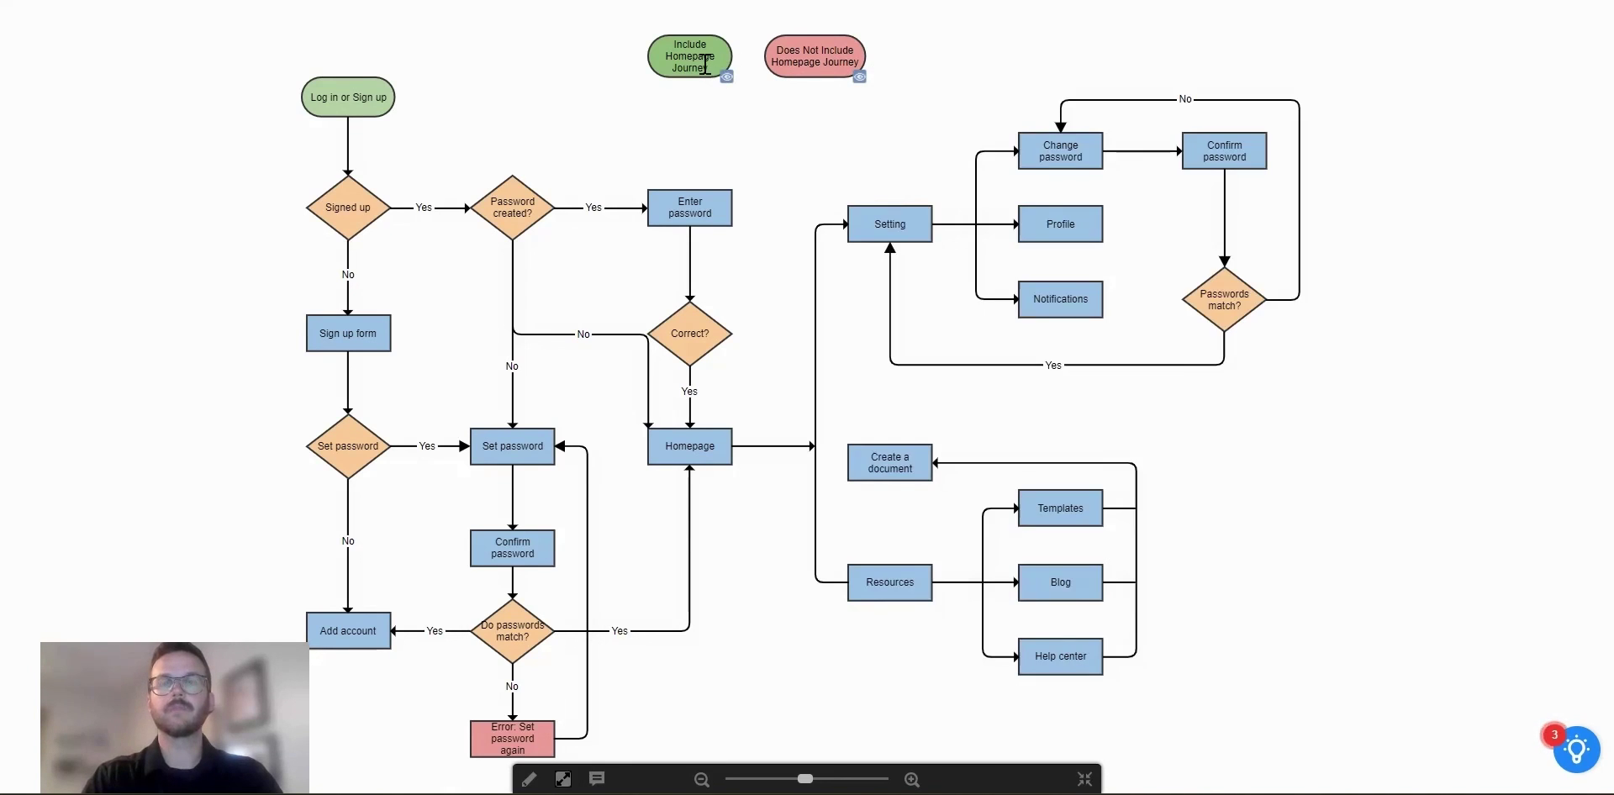